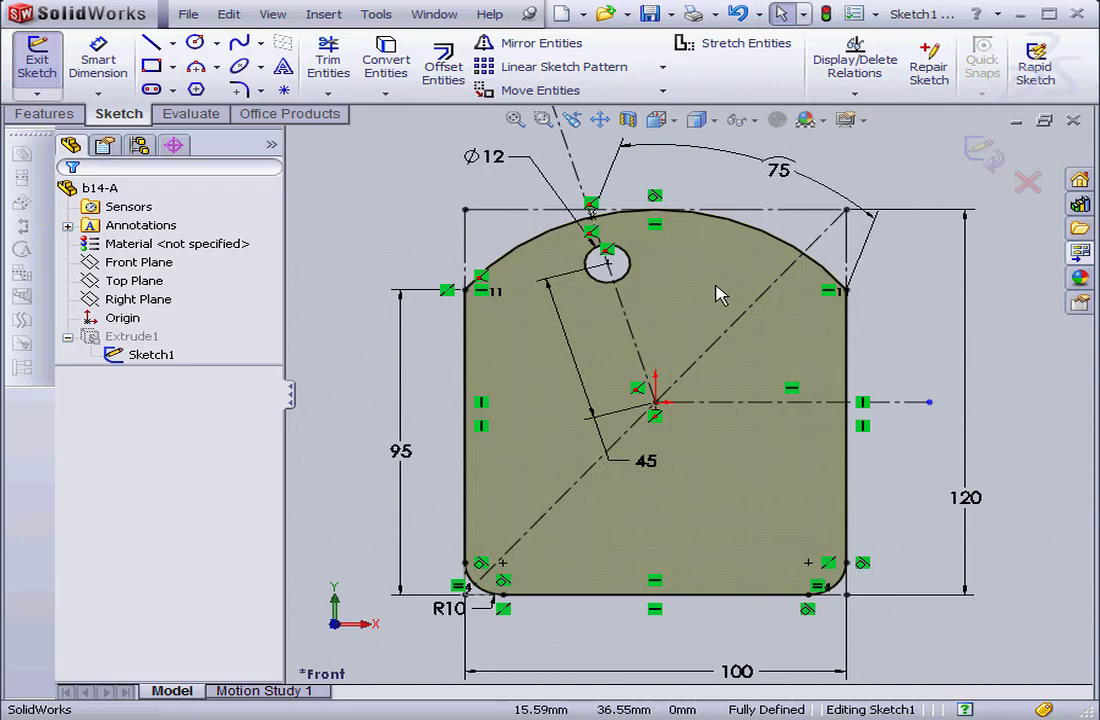
Exit the sketch and create a new drawing from the part on a standard B - Landscape sheet.
click(984, 153)
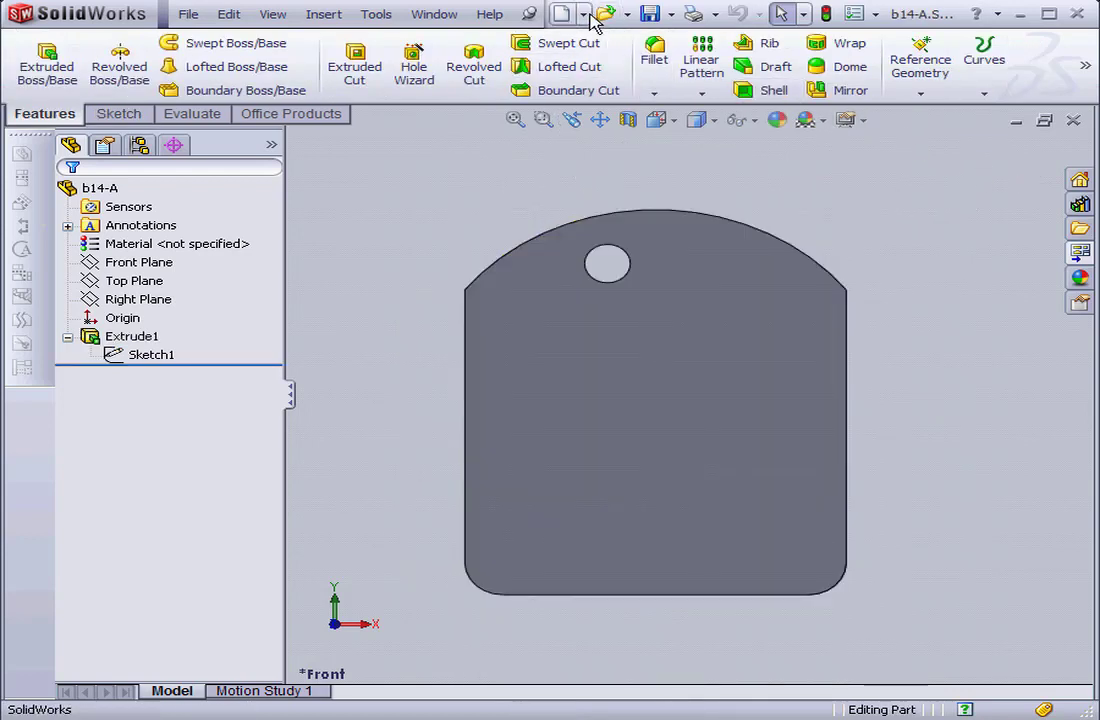
click(583, 14)
click(597, 59)
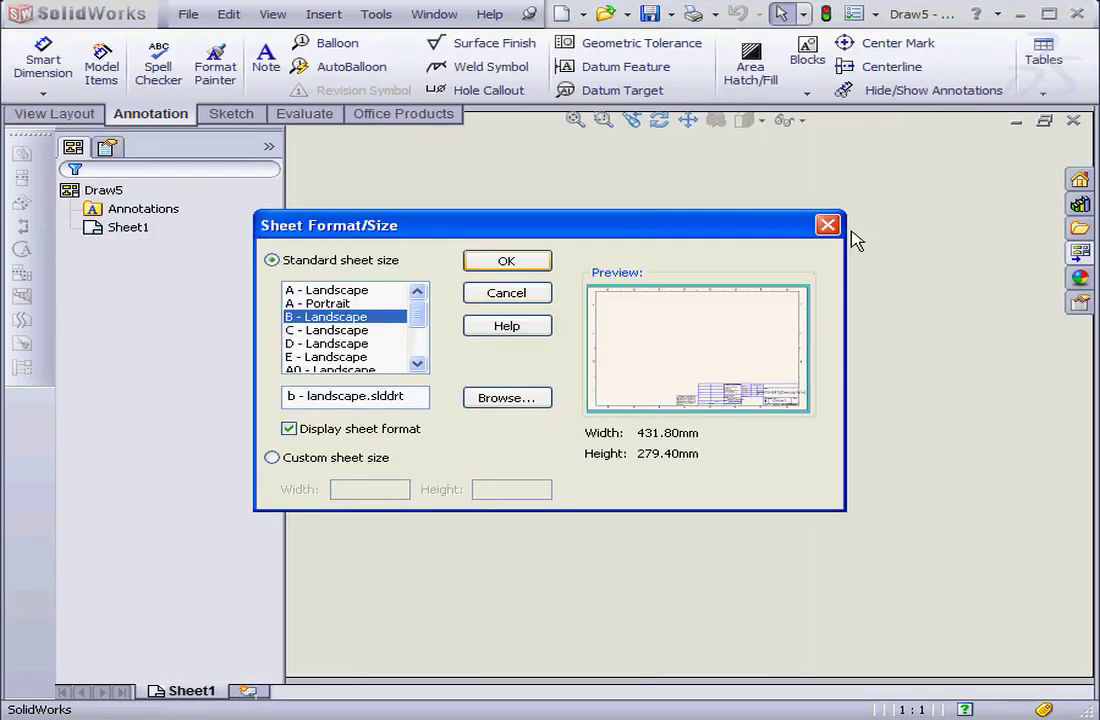
click(537, 262)
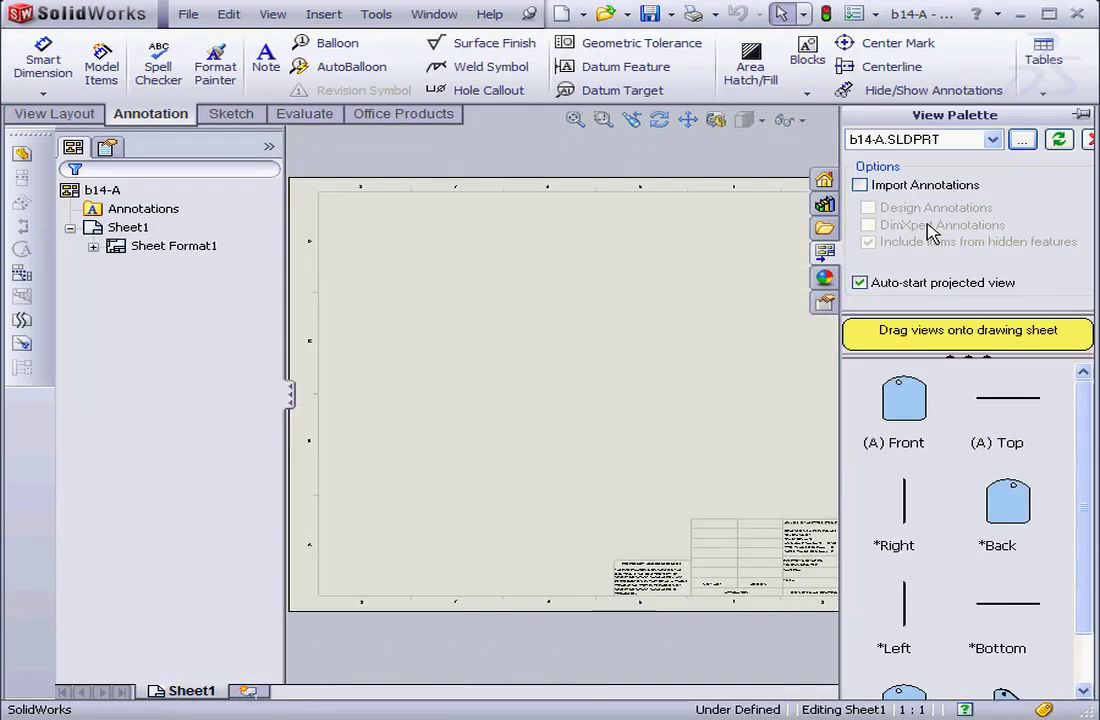
Place the part's front view in the upper-left area of the drawing sheet, without adding projected views.
mouse_move(916, 413)
mouse_down()
mouse_move(516, 351)
mouse_move(508, 337)
mouse_up()
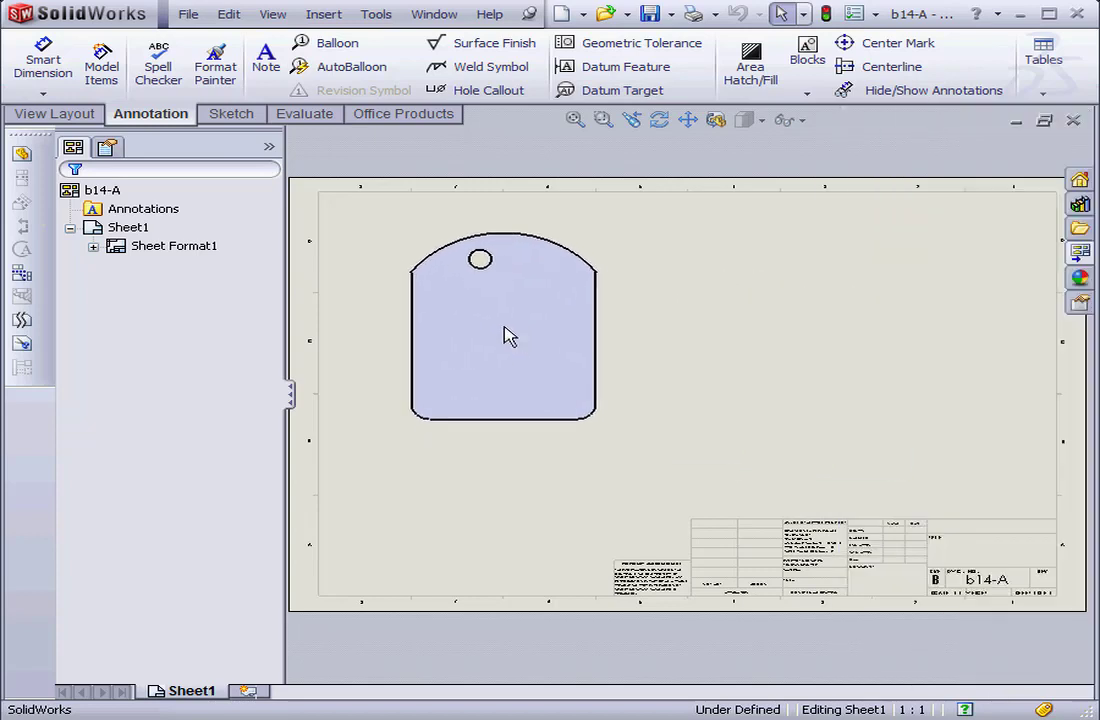
click(74, 201)
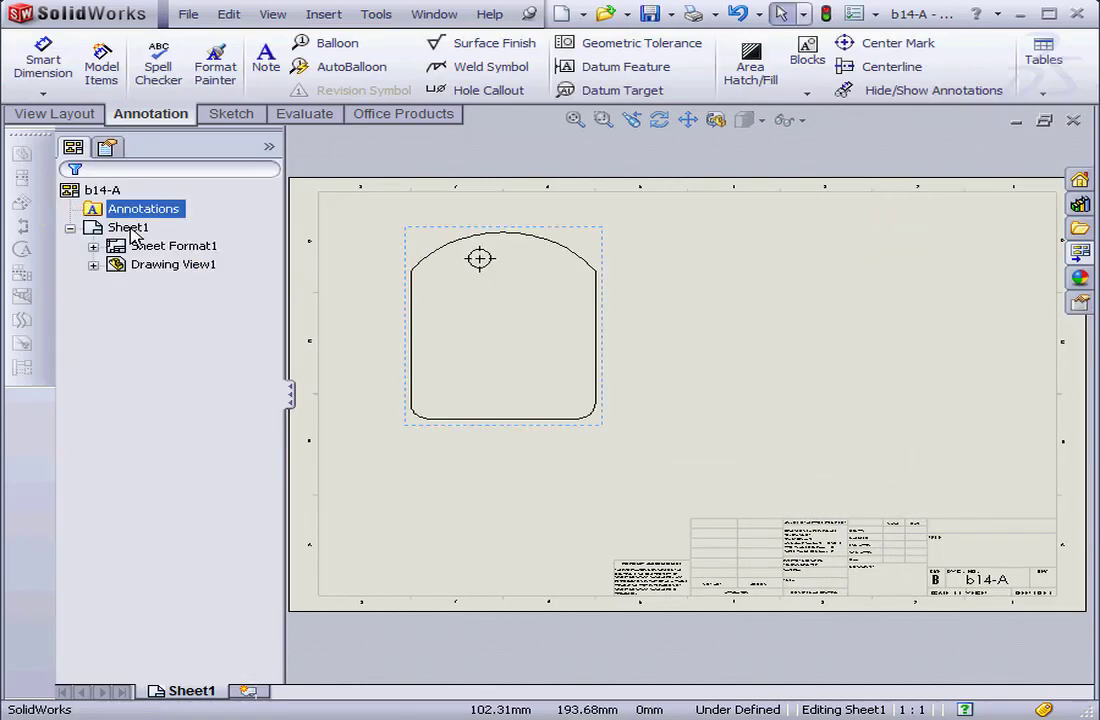
Sketch a corner rectangle of about 116 by 138 mm around the front view's outline and make its lines construction geometry.
scroll(513, 366, down, 2)
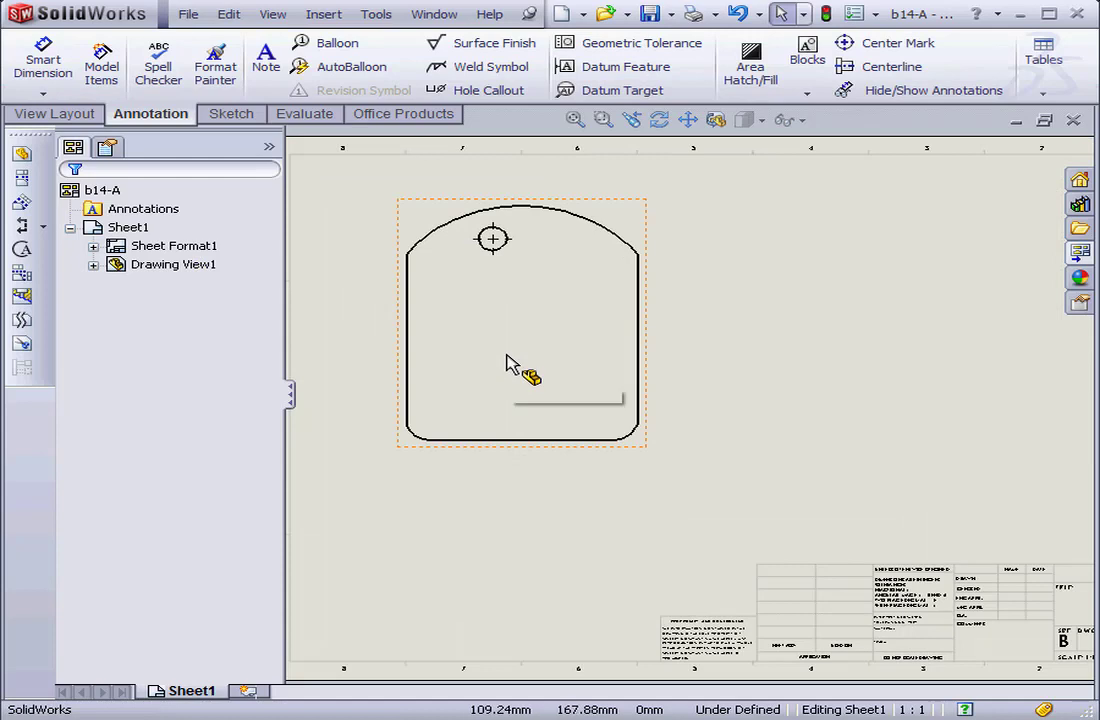
click(687, 120)
drag(624, 196, 594, 290)
click(697, 120)
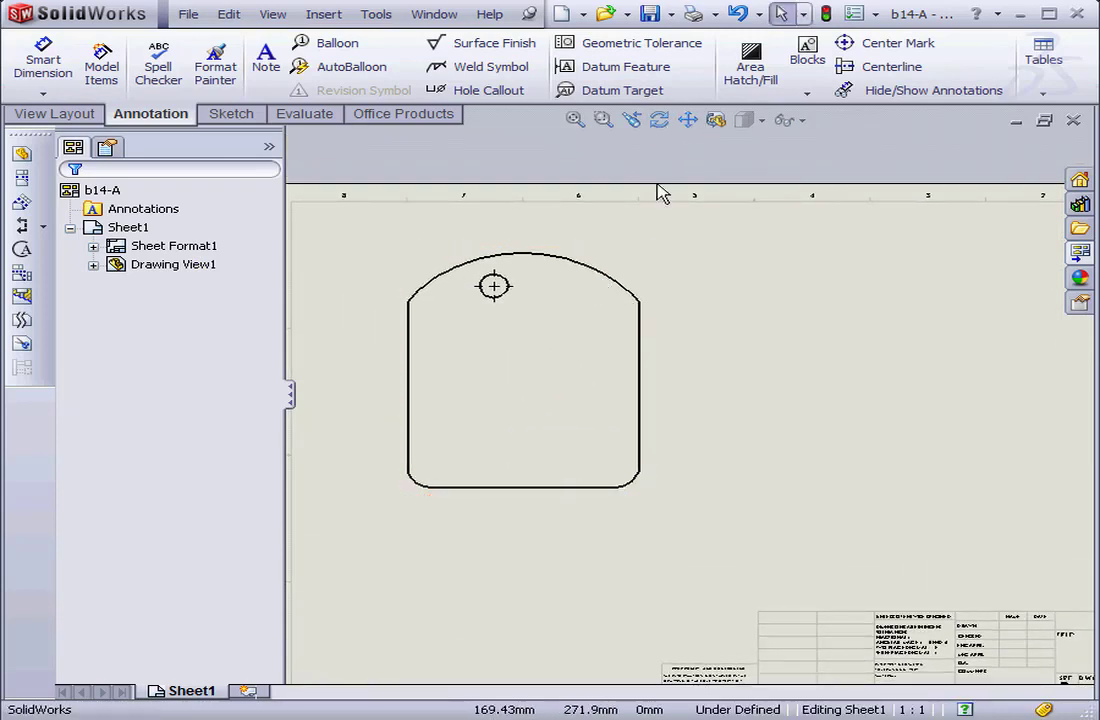
click(240, 114)
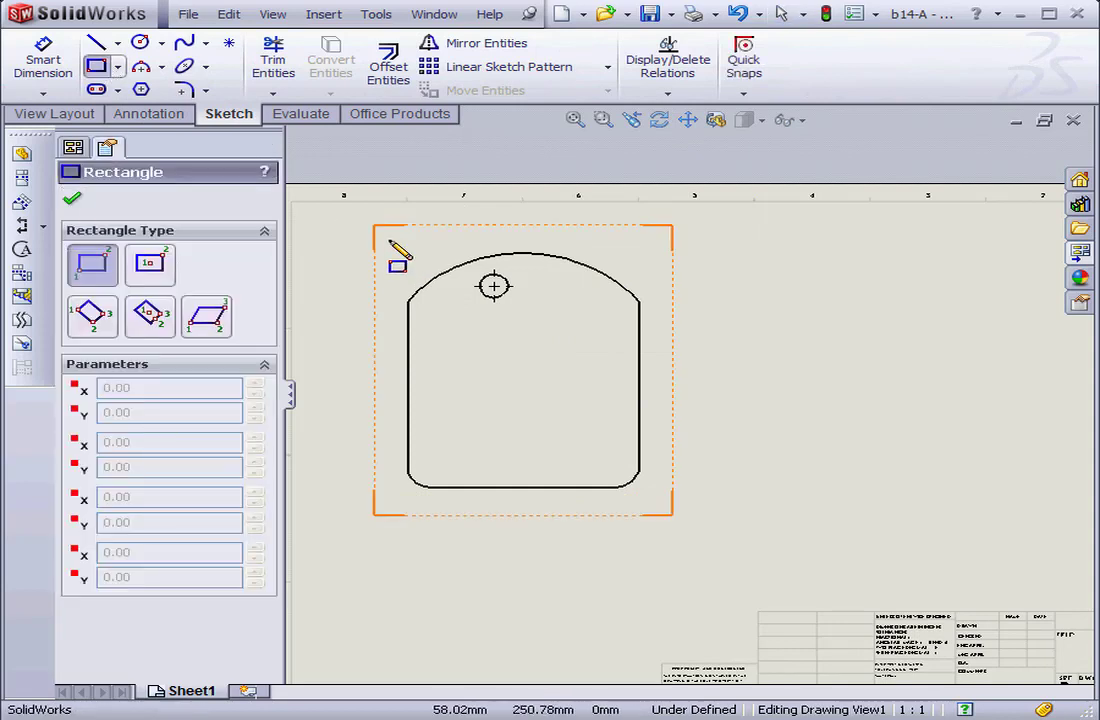
drag(389, 240, 662, 517)
scroll(275, 459, down, 5)
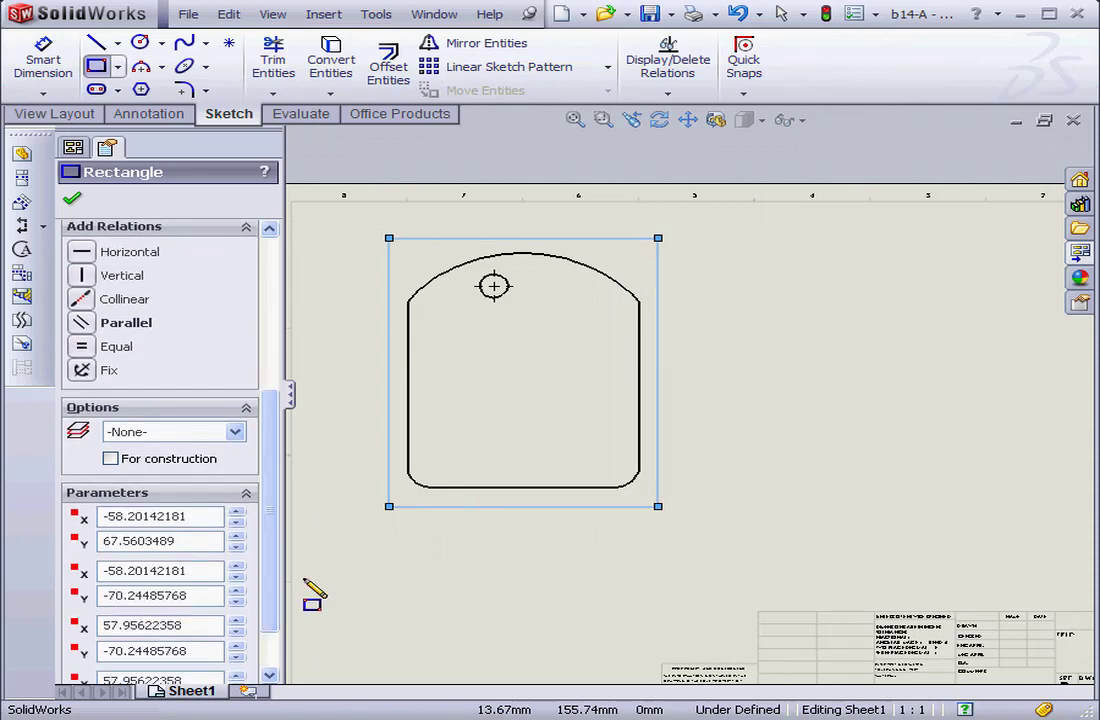
click(110, 460)
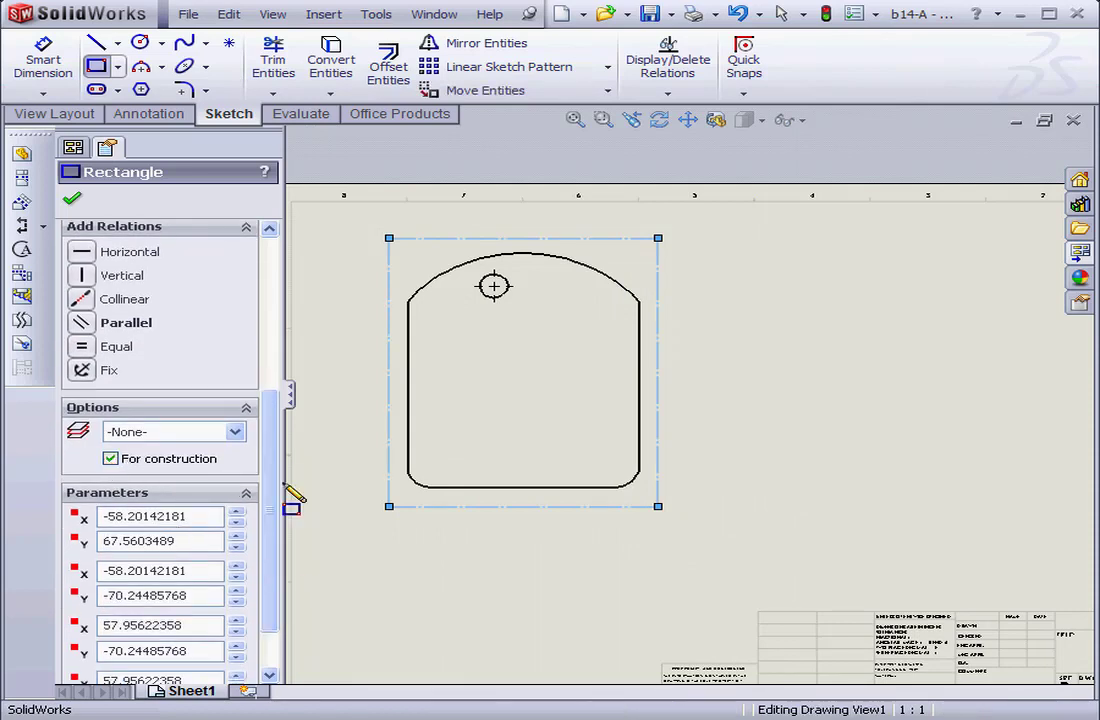
scroll(277, 484, up, 5)
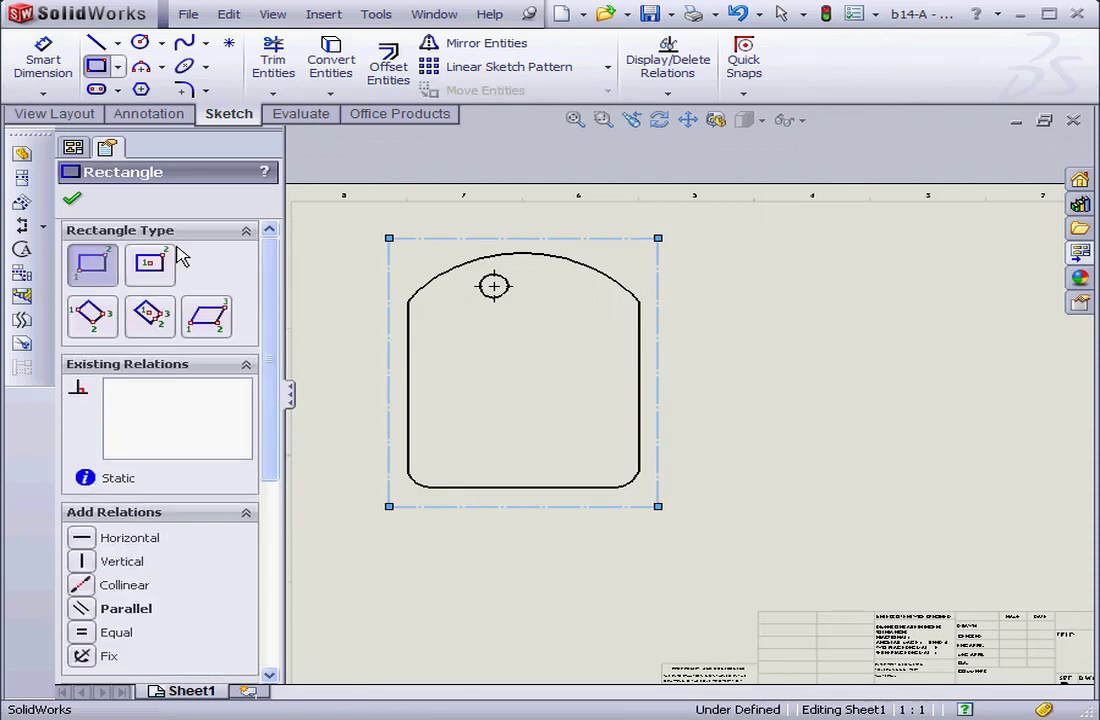
click(73, 203)
click(352, 378)
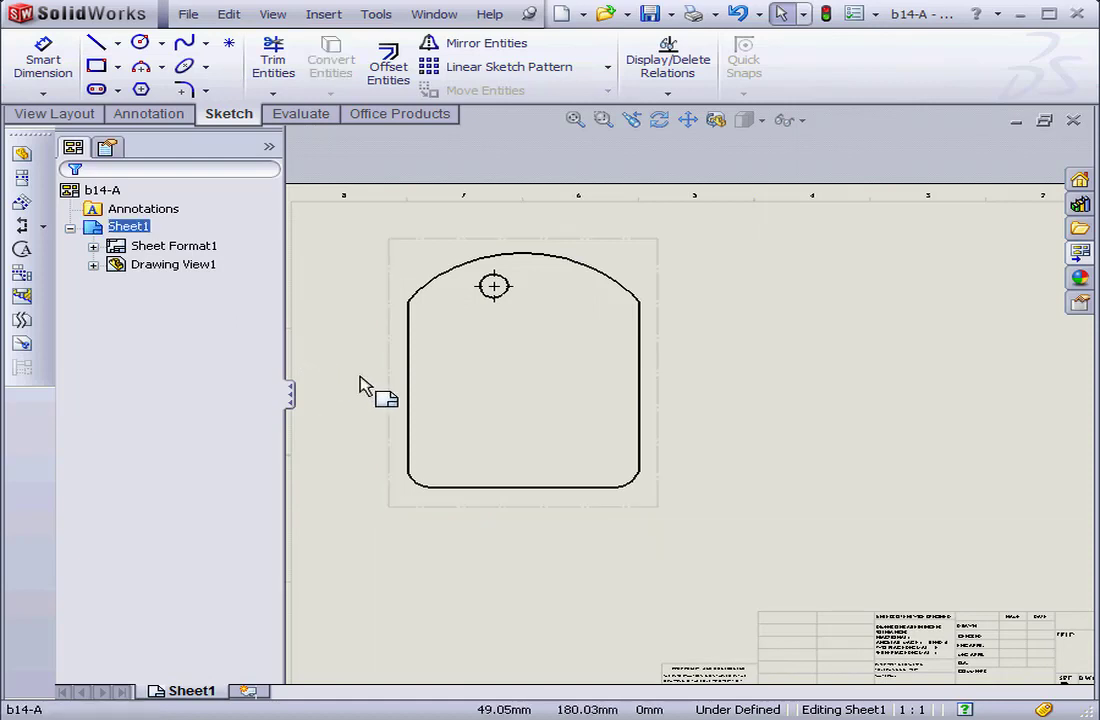
Make the rectangle's left, bottom and right sides collinear with the plate's matching straight edges.
click(390, 391)
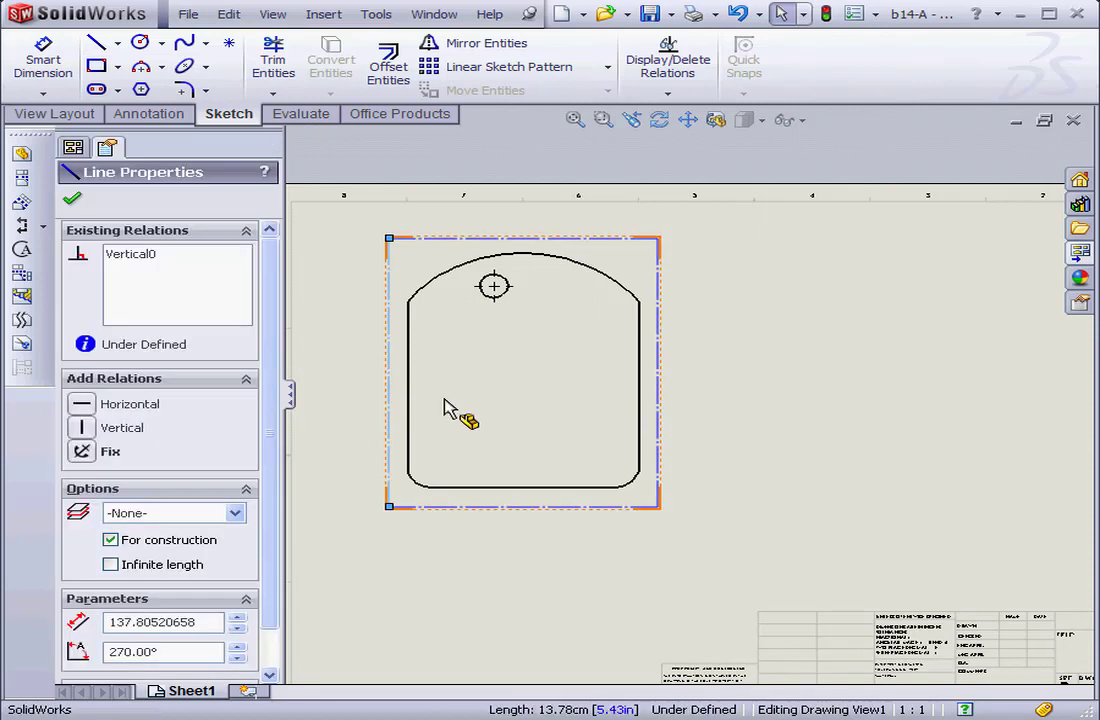
ctrl+click(409, 390)
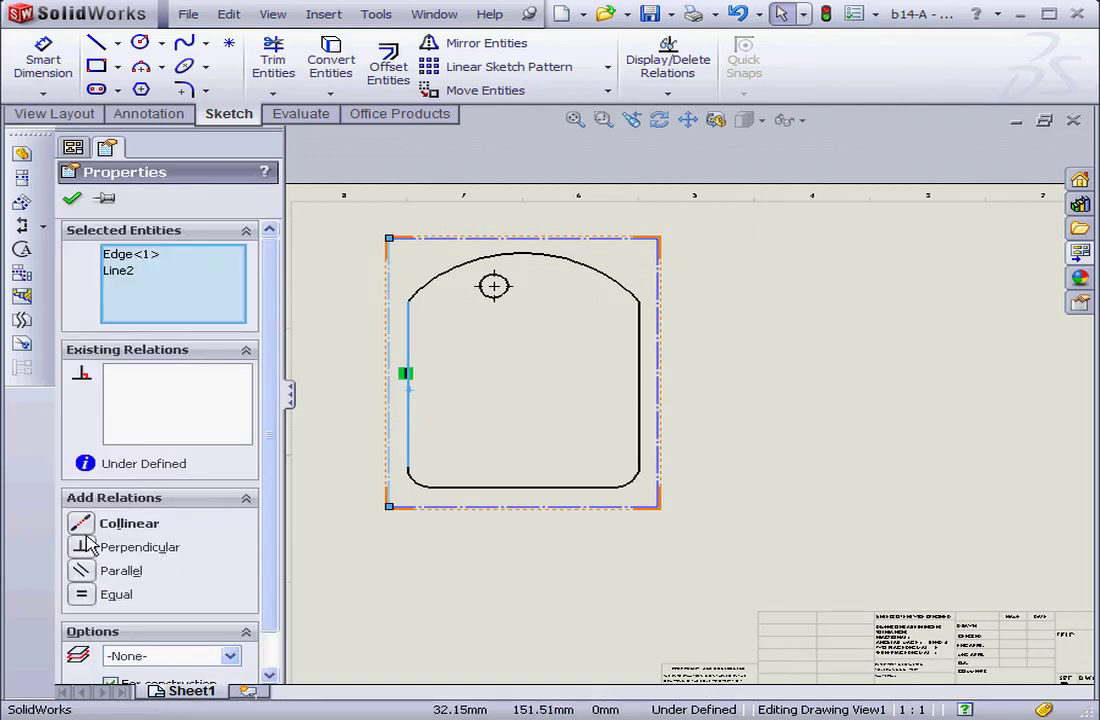
click(81, 524)
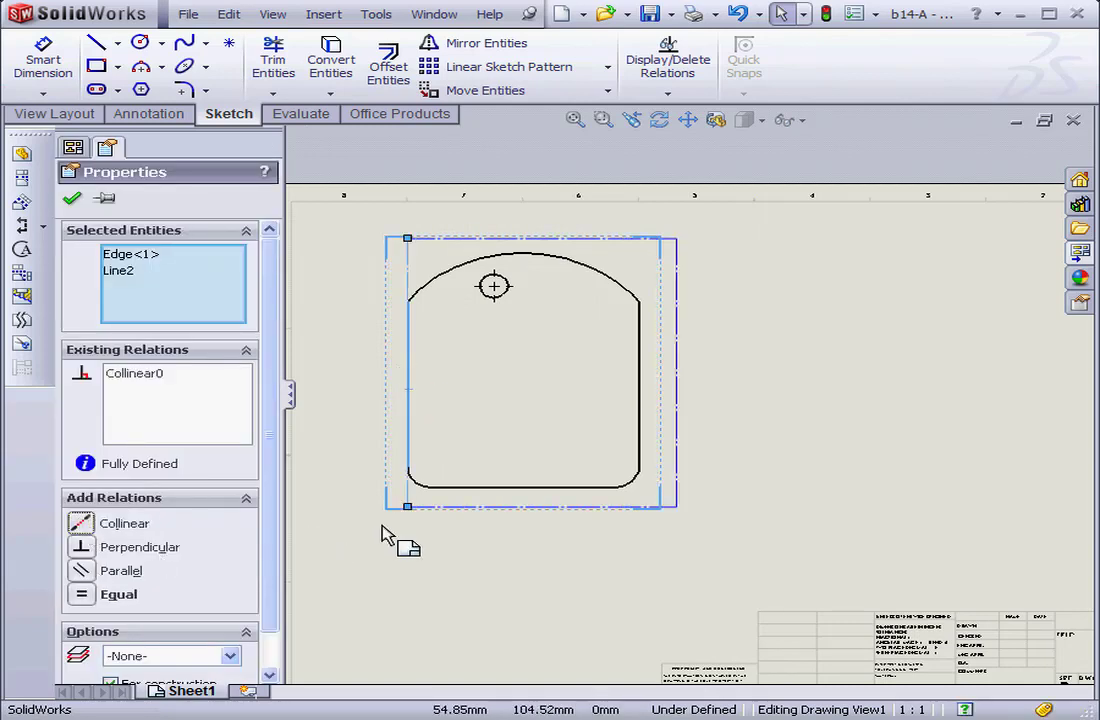
click(529, 487)
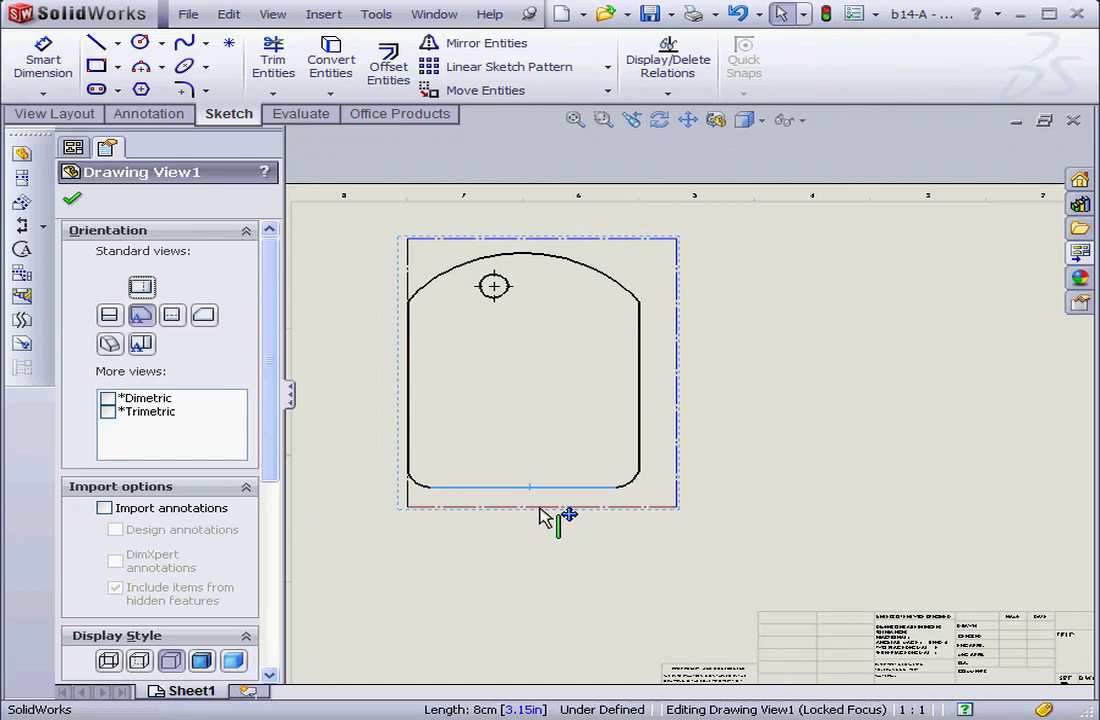
ctrl+click(545, 509)
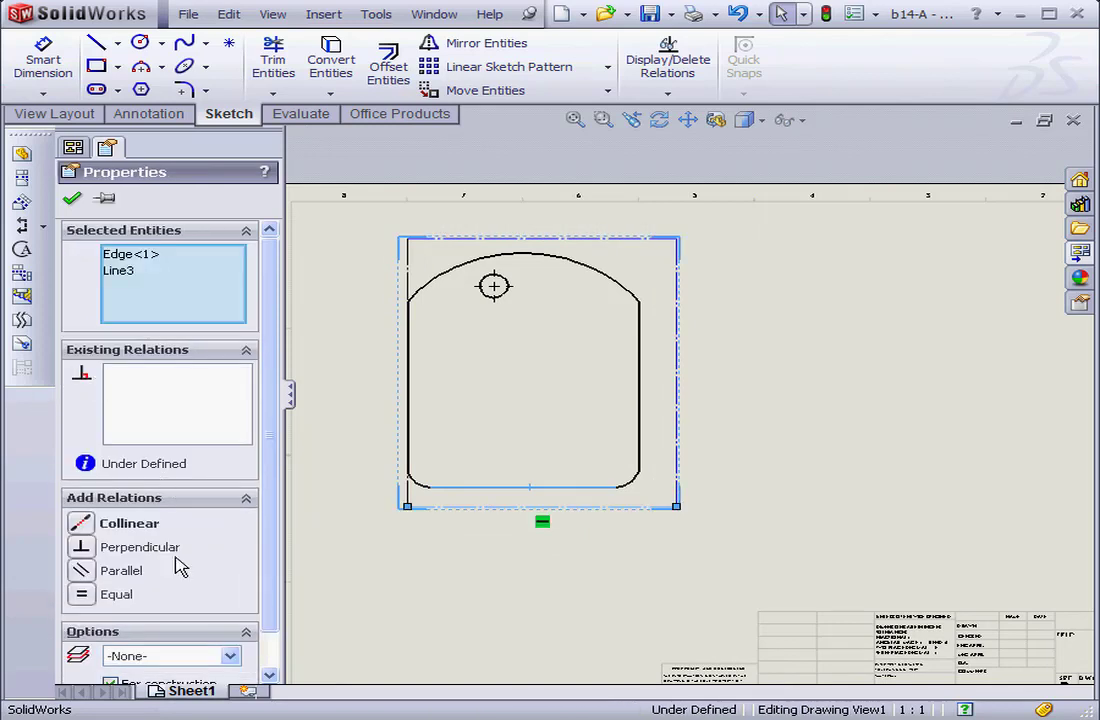
click(82, 524)
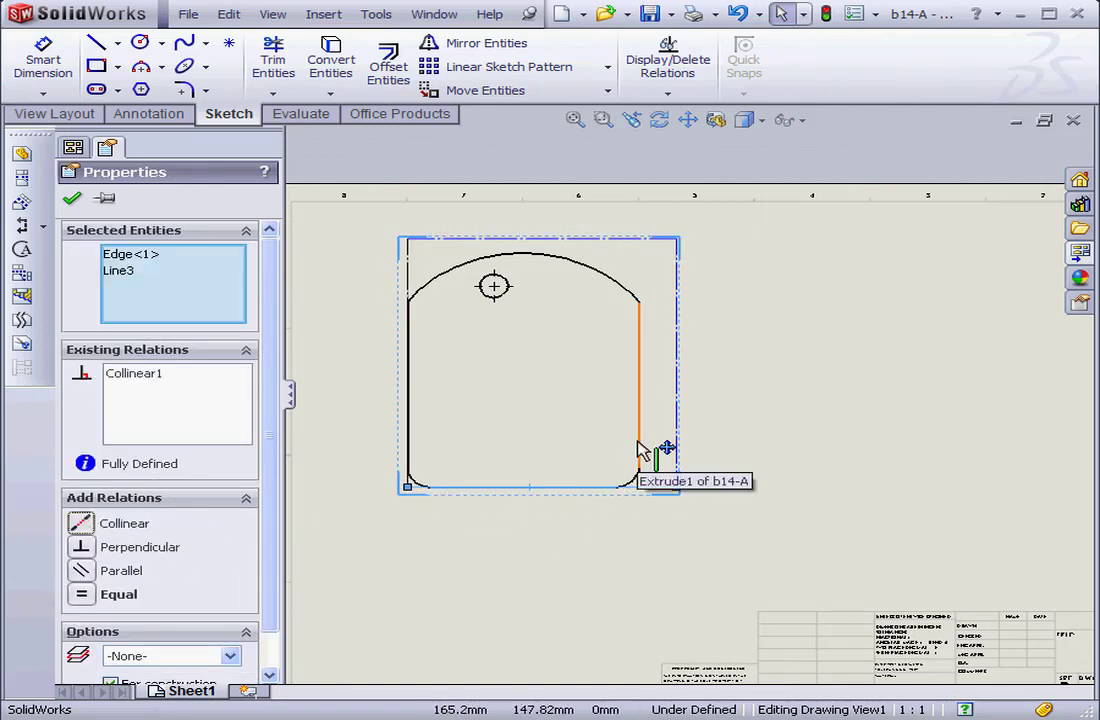
click(640, 442)
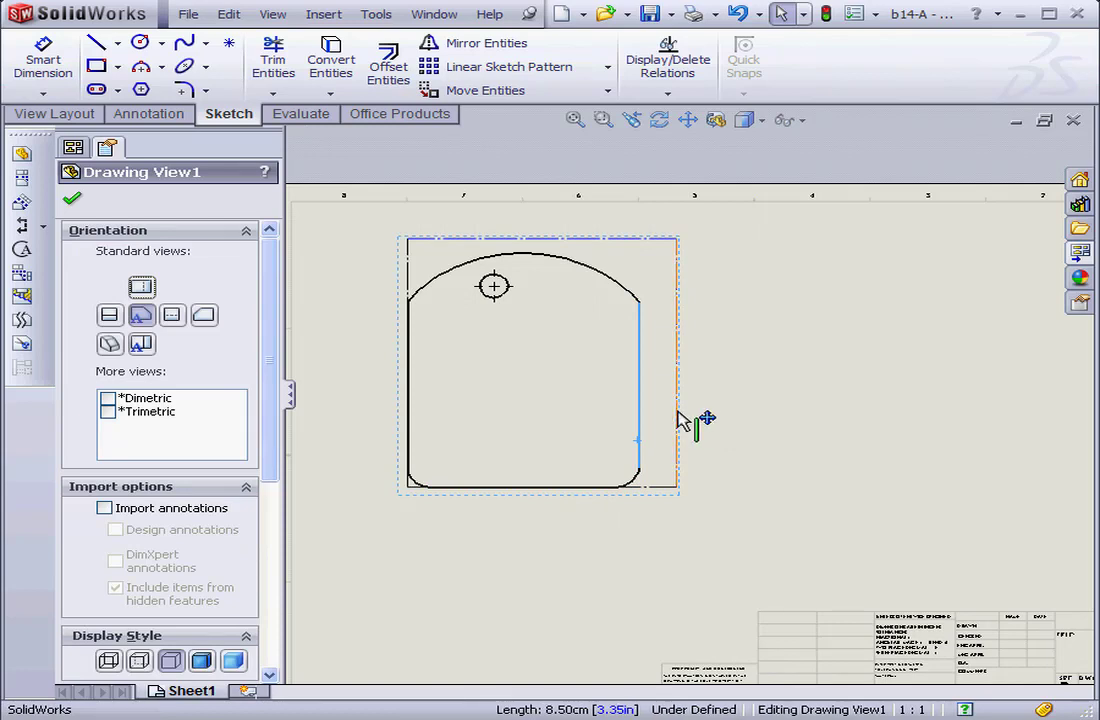
click(680, 412)
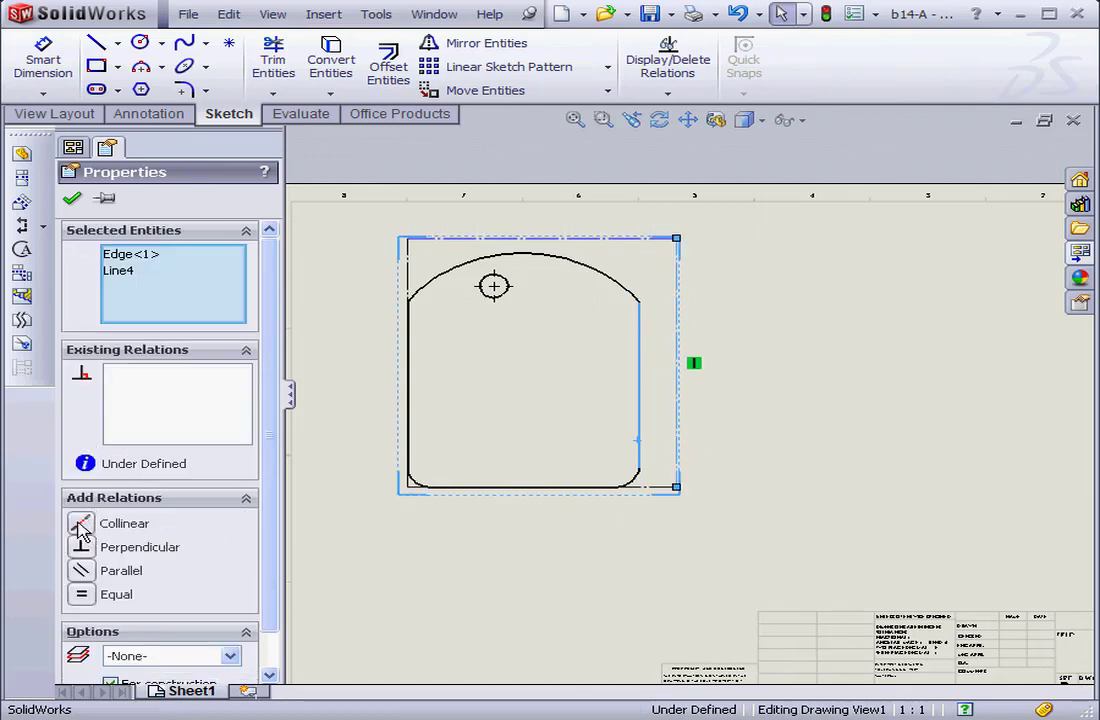
click(82, 525)
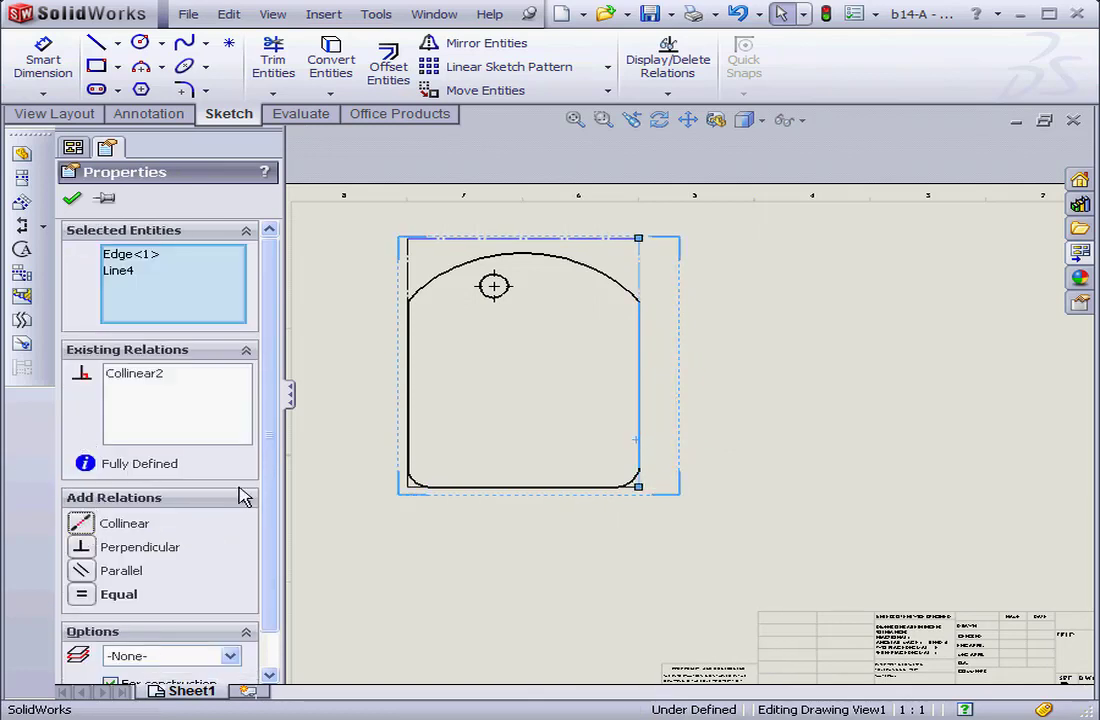
Add a tangent relation between the rectangle's top line and the plate's upper arc.
click(553, 262)
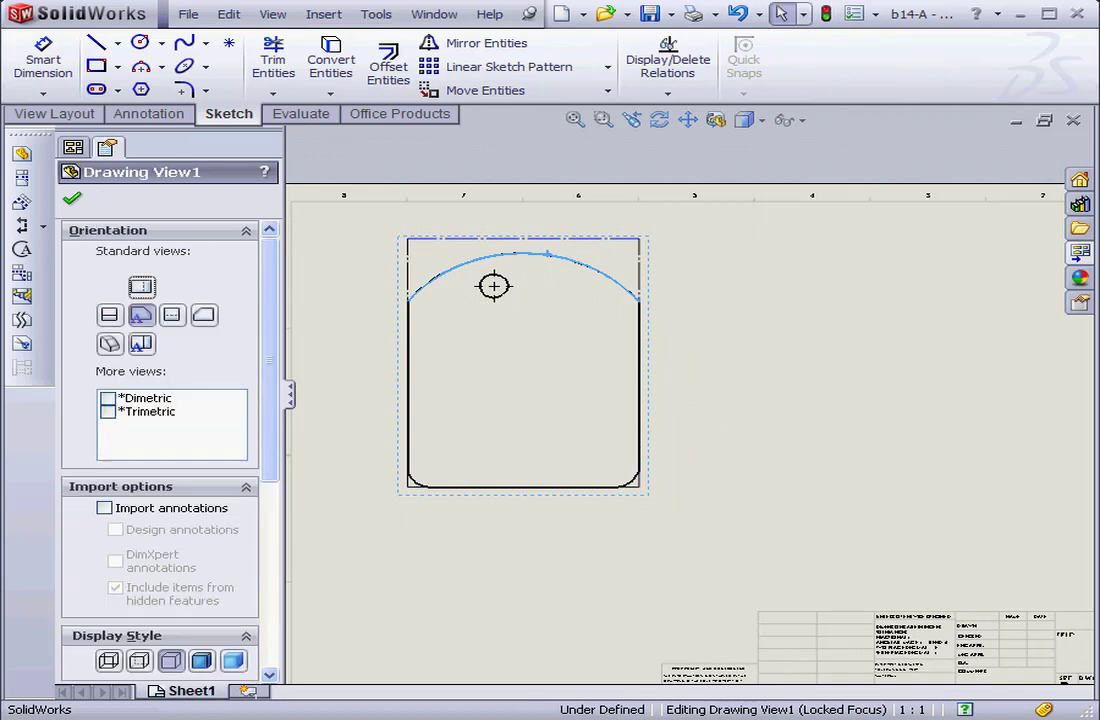
click(550, 240)
ctrl+click(522, 253)
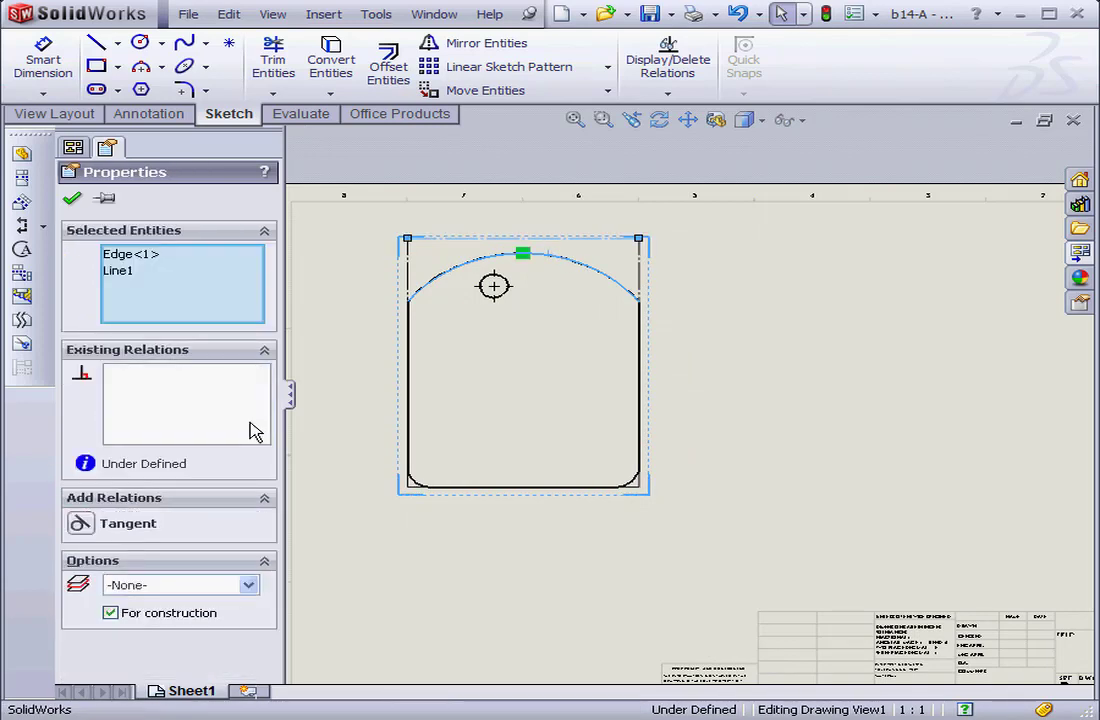
click(80, 523)
click(71, 199)
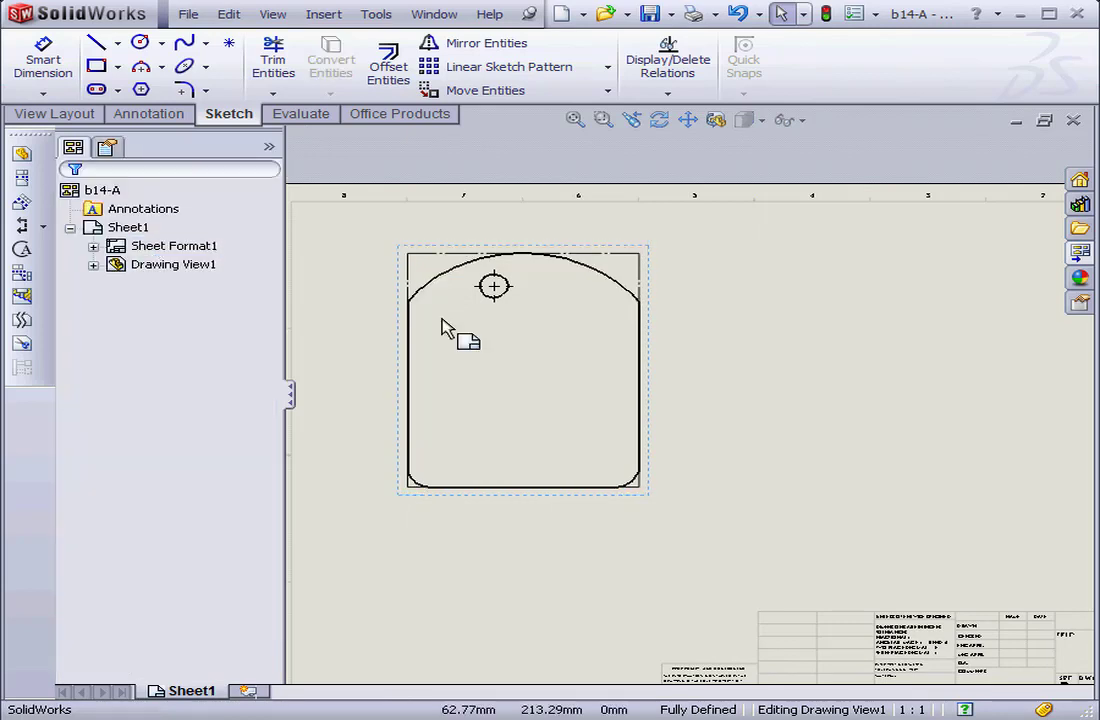
Draw a diagonal centerline from the construction rectangle's lower-left corner to its upper-right corner.
scroll(518, 358, down, 2)
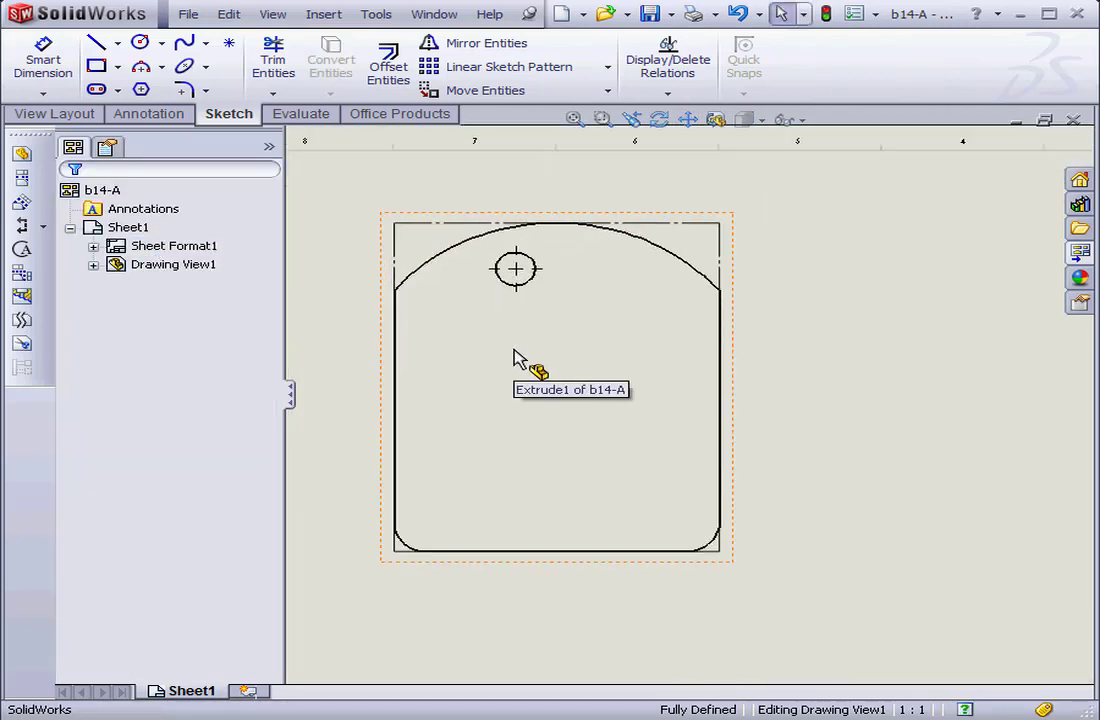
click(118, 43)
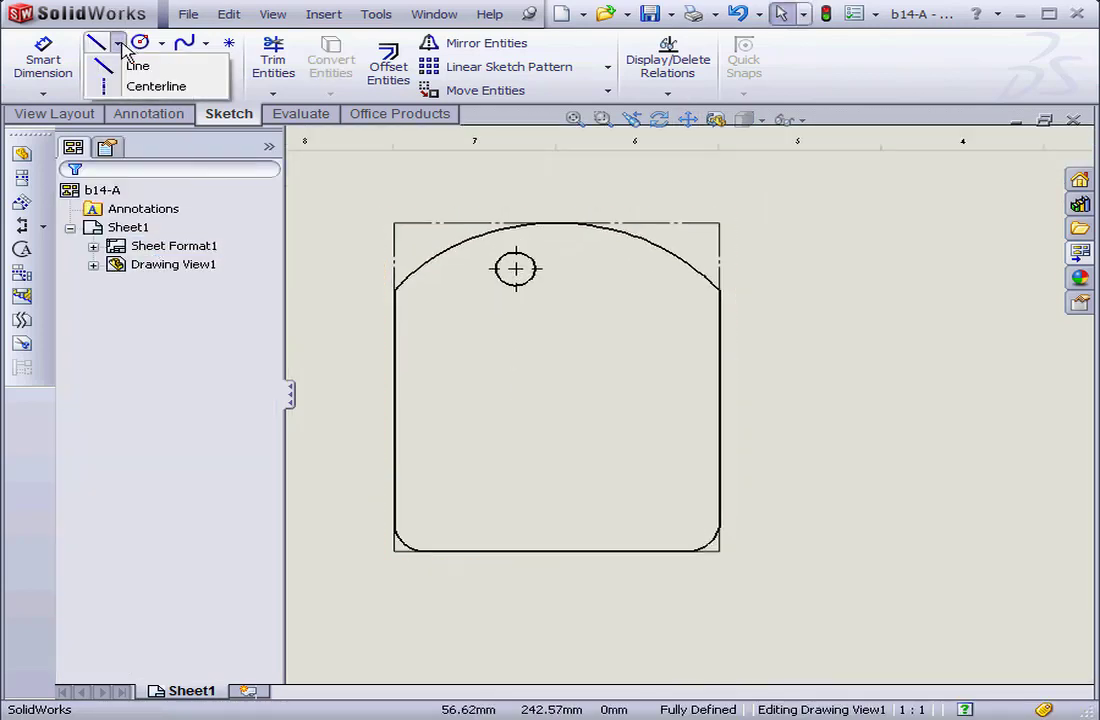
click(110, 86)
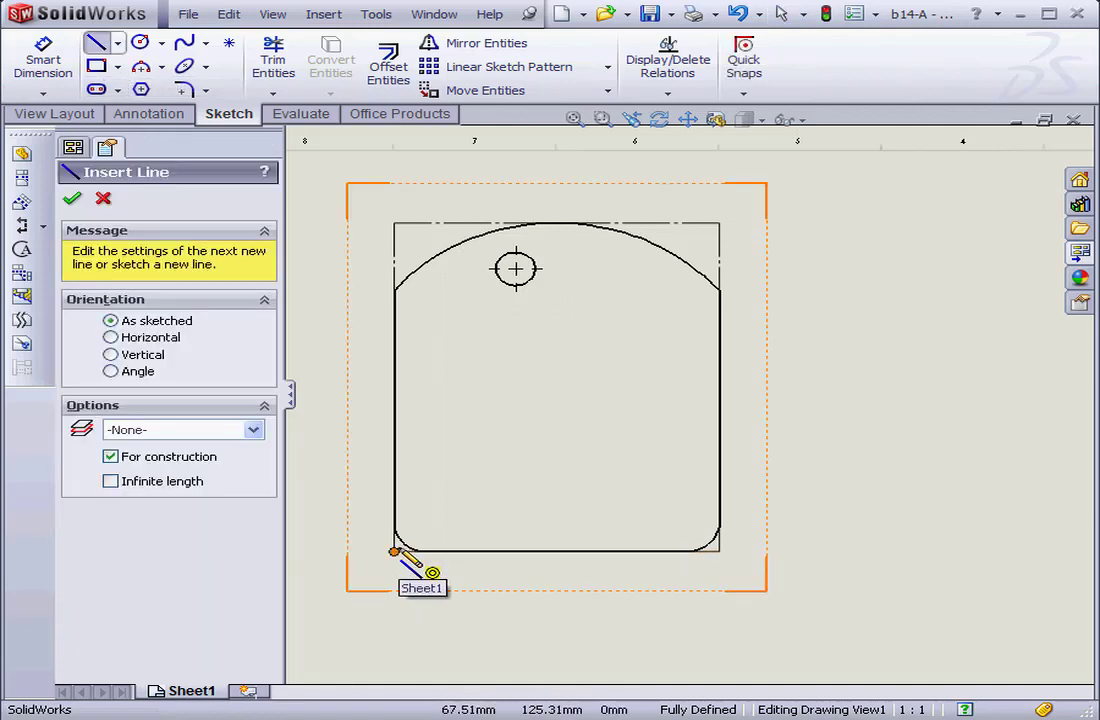
click(396, 549)
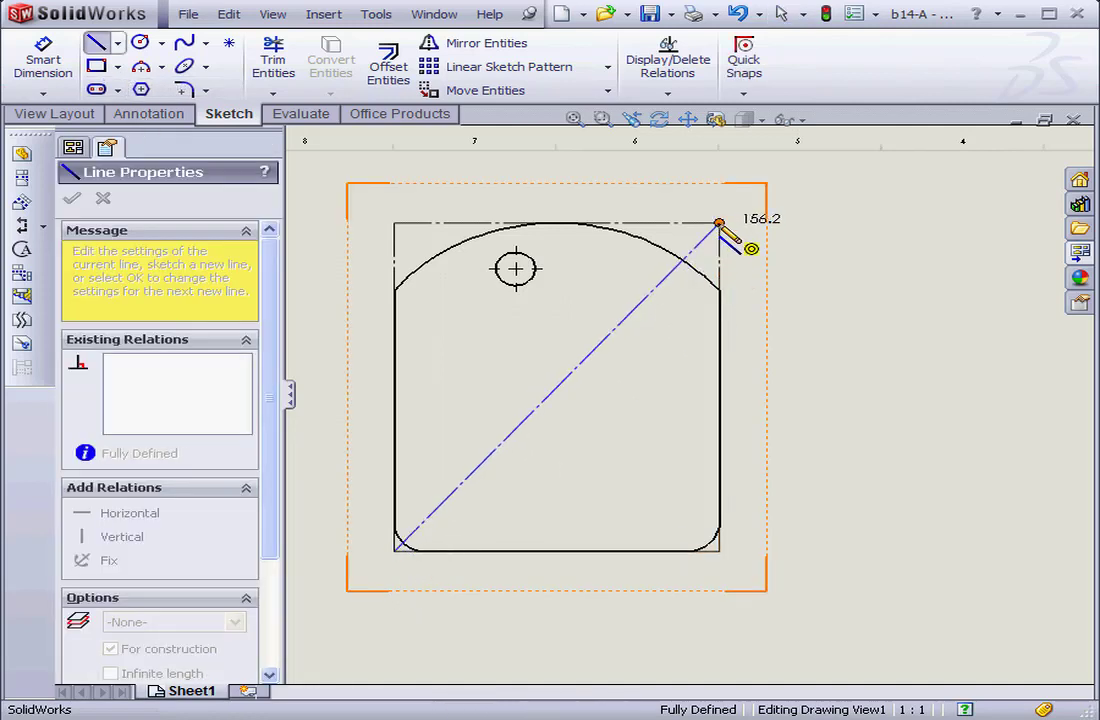
click(718, 223)
right_click(570, 427)
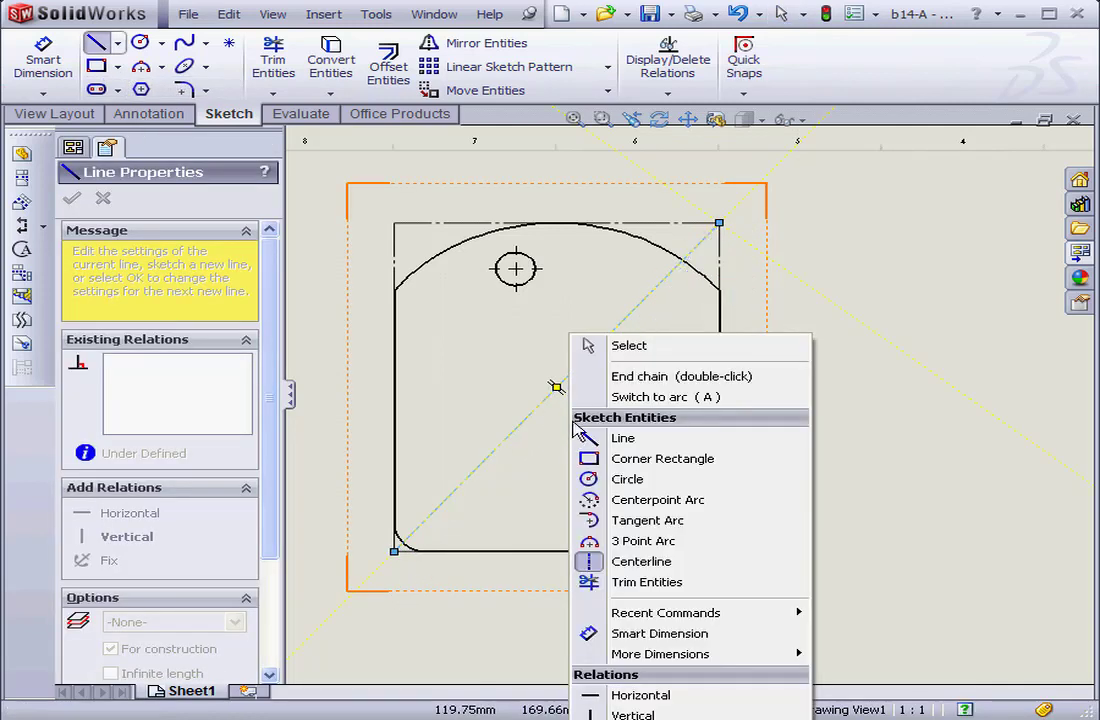
click(626, 347)
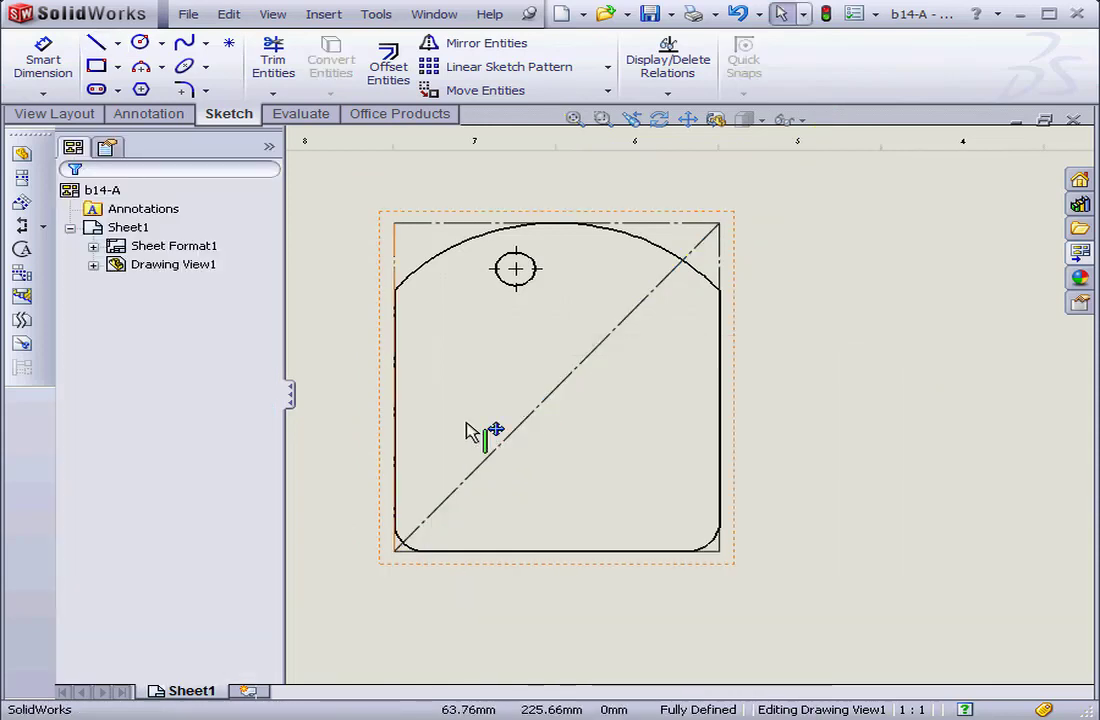
Add two sketch points: one inside the plate to the left of the hole, the other just above the upper arc.
click(231, 48)
click(461, 280)
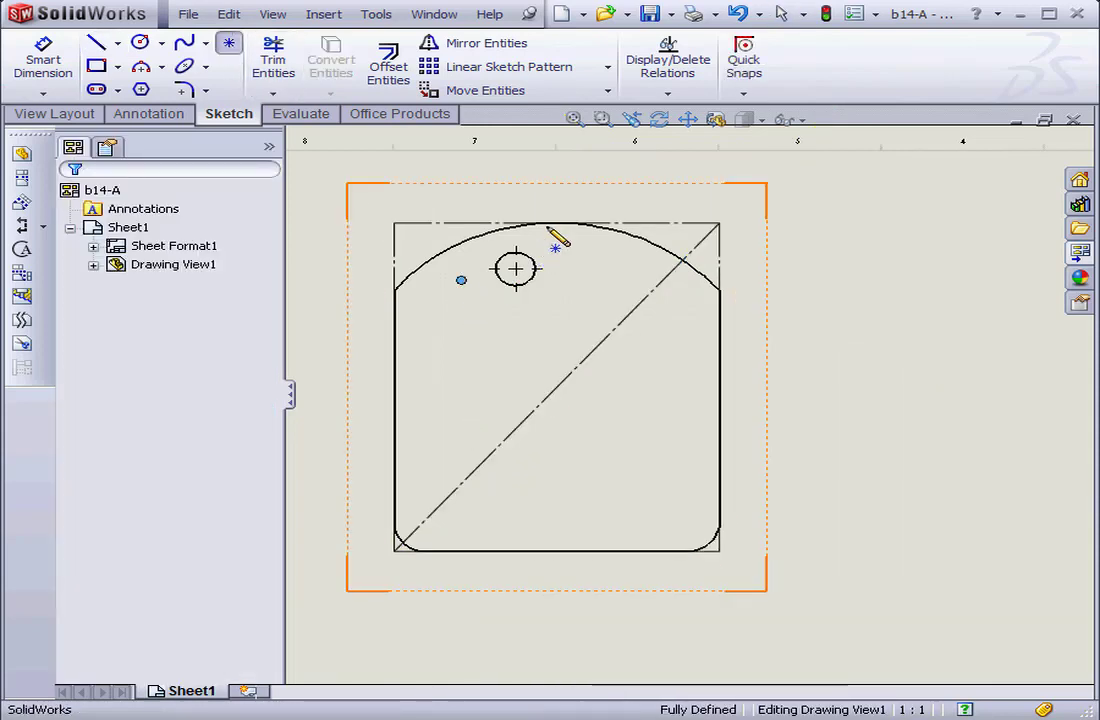
click(538, 204)
Draw a centerline from the diagonal's midpoint up and to the left, passing left of the hole and ending above the plate's arc.
click(117, 43)
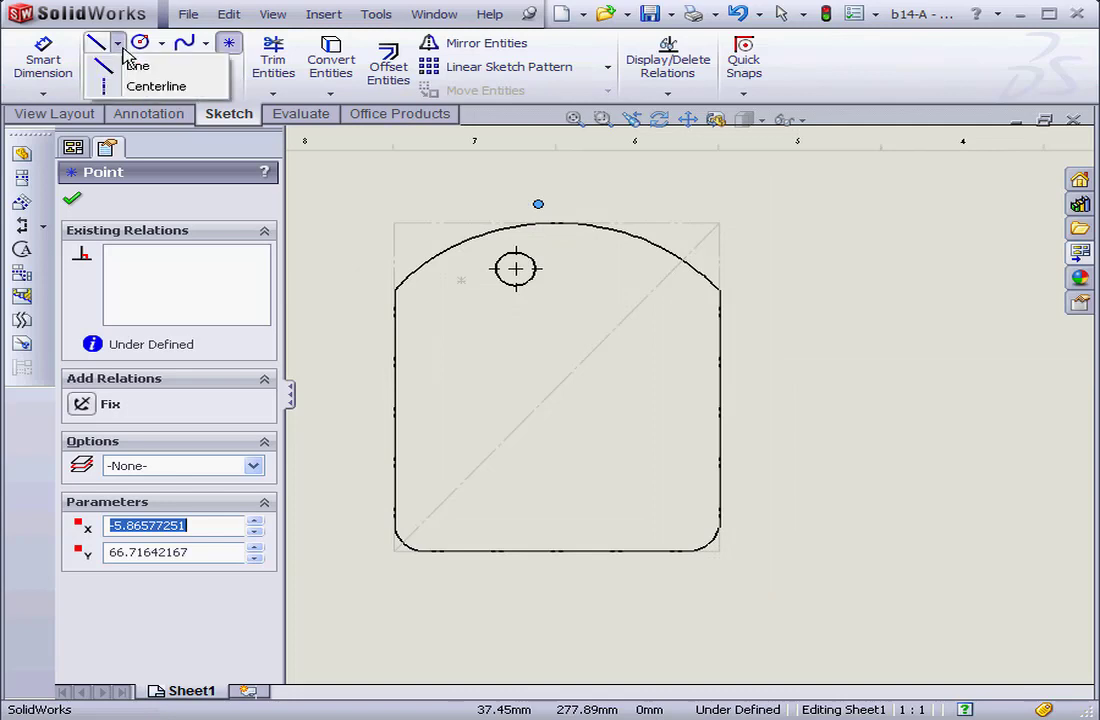
click(127, 88)
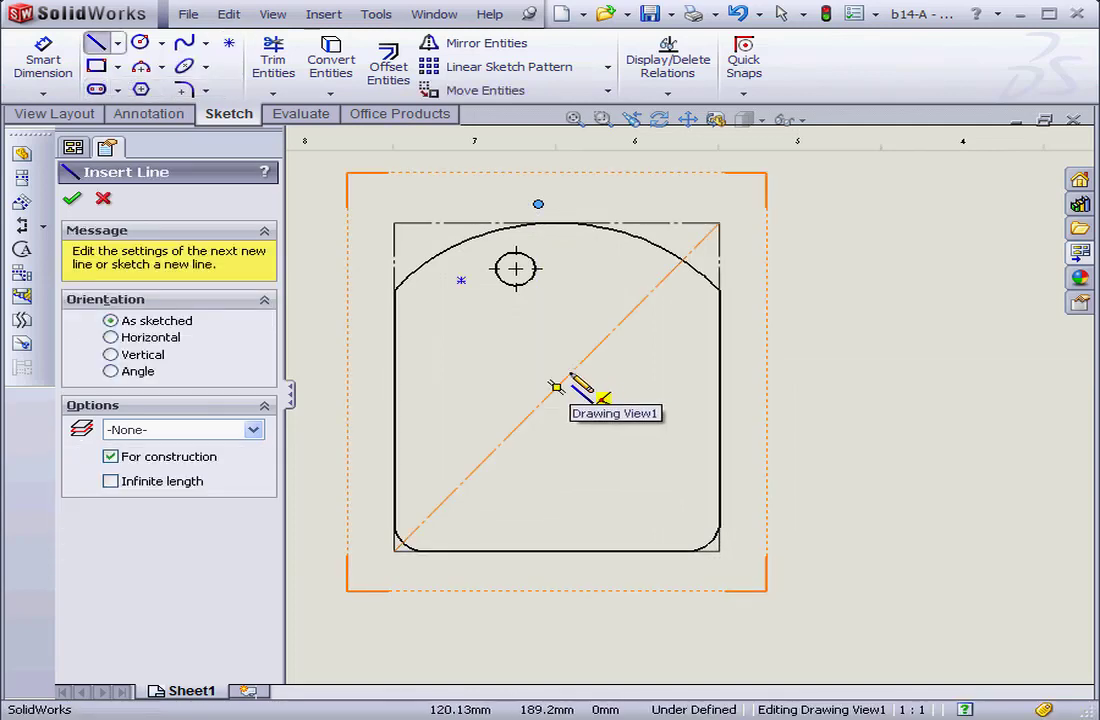
click(556, 387)
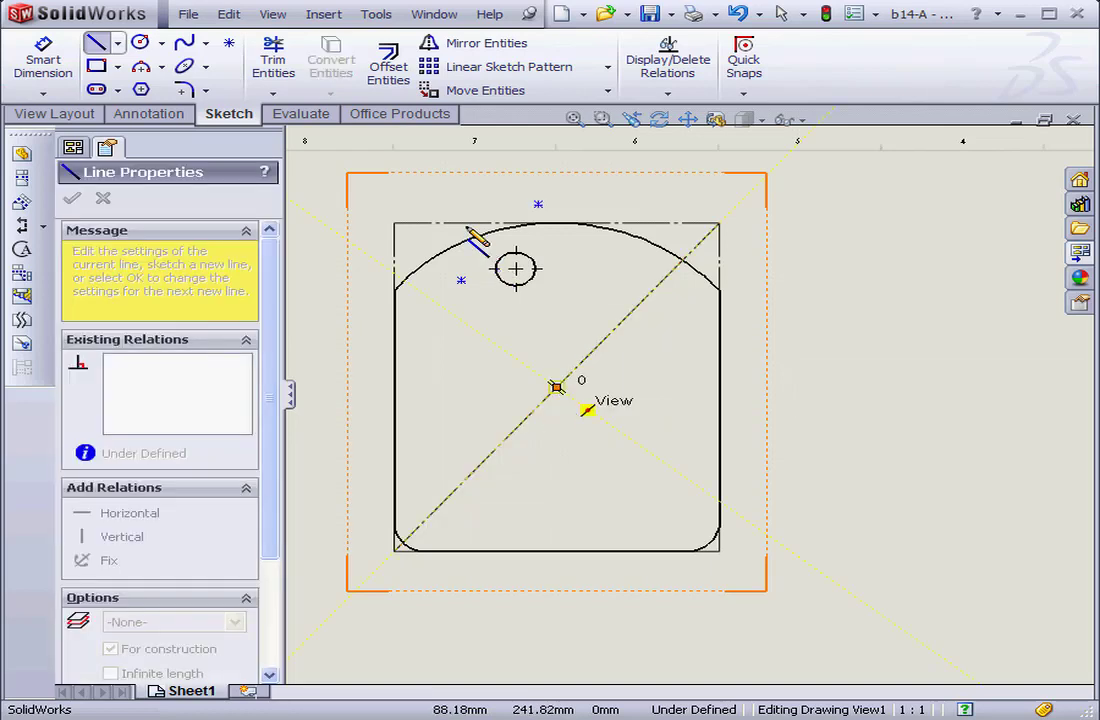
click(442, 194)
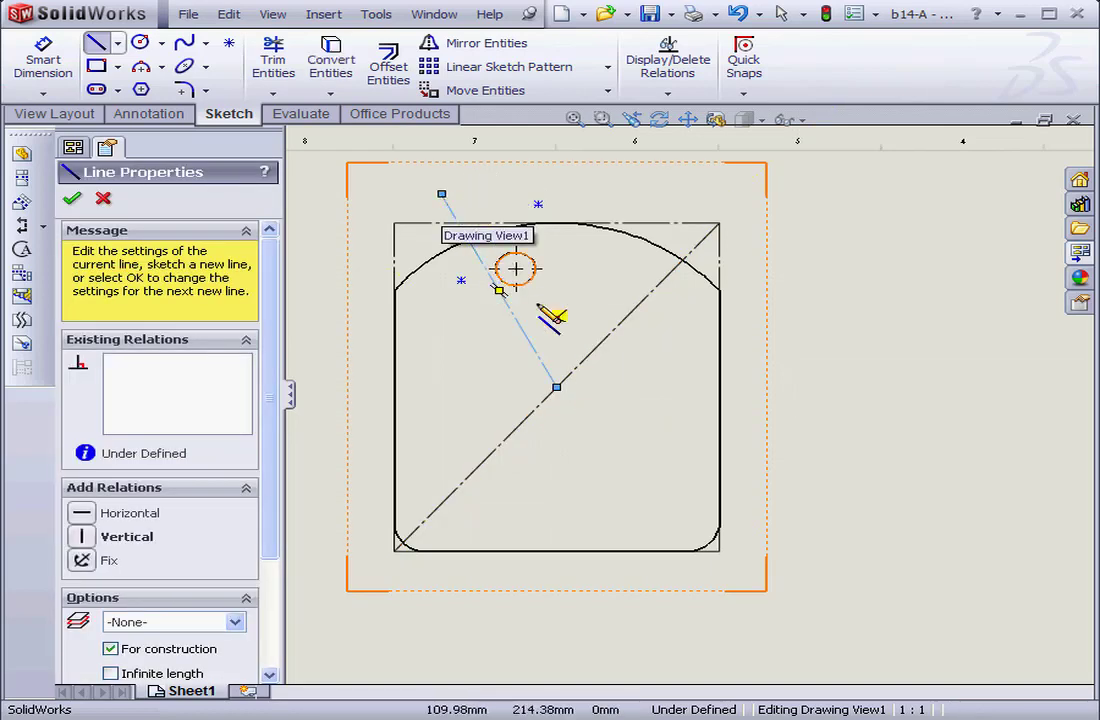
Hide the hole's center mark in the front view.
right_click(589, 308)
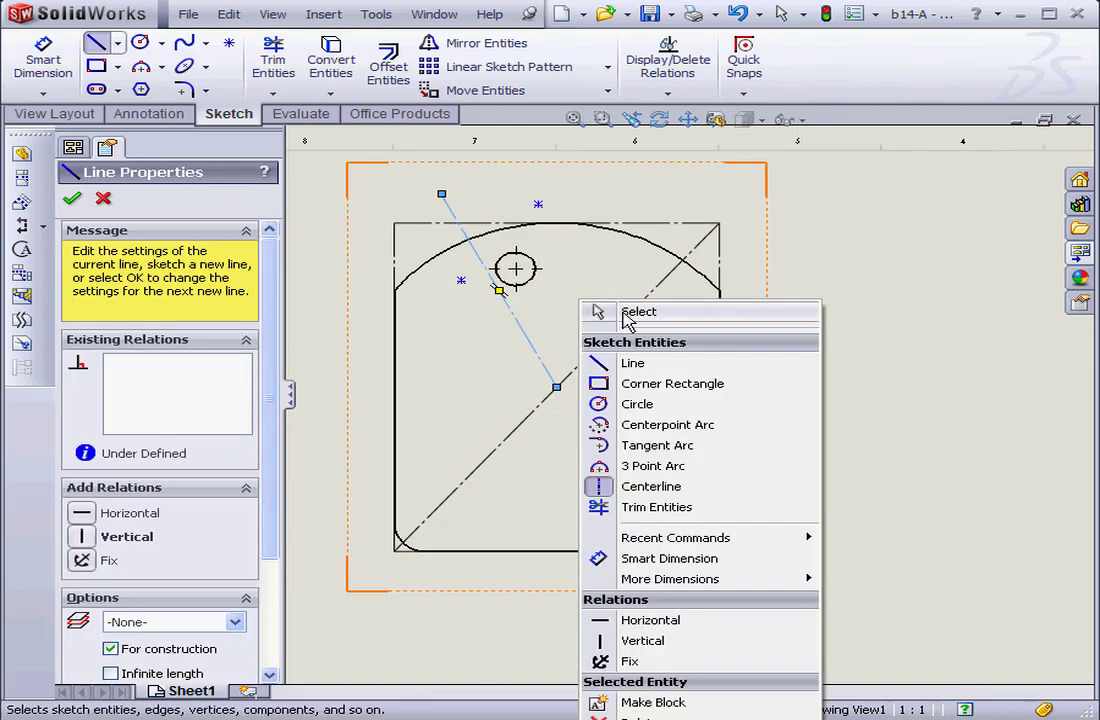
click(633, 311)
click(630, 360)
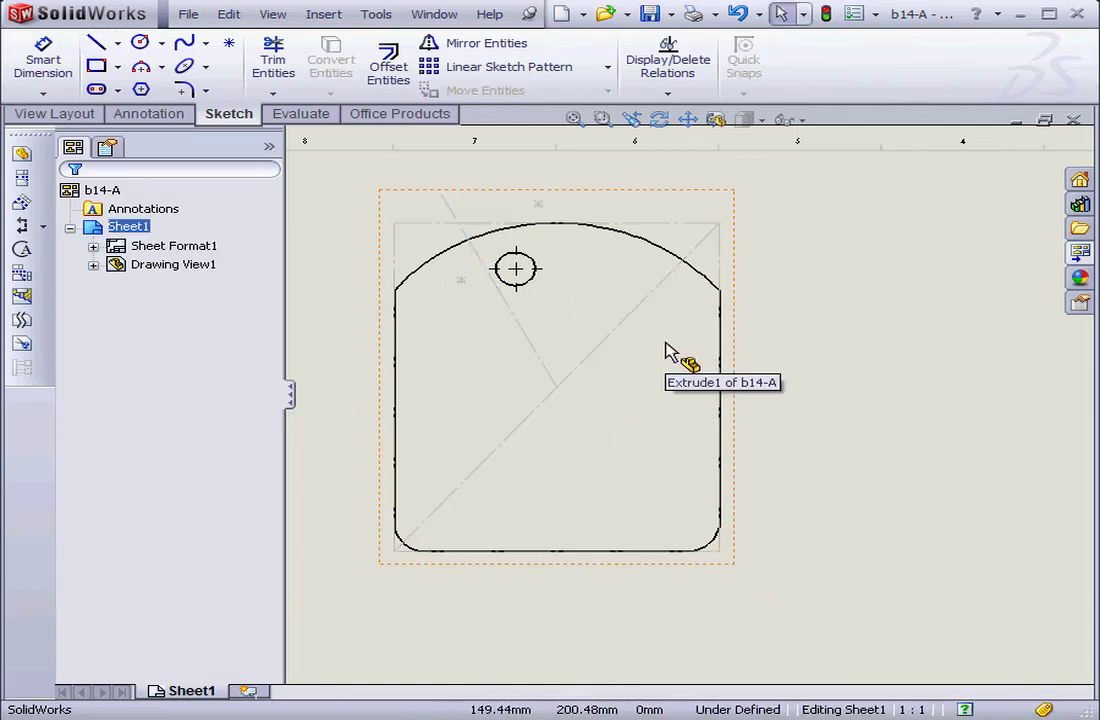
click(150, 114)
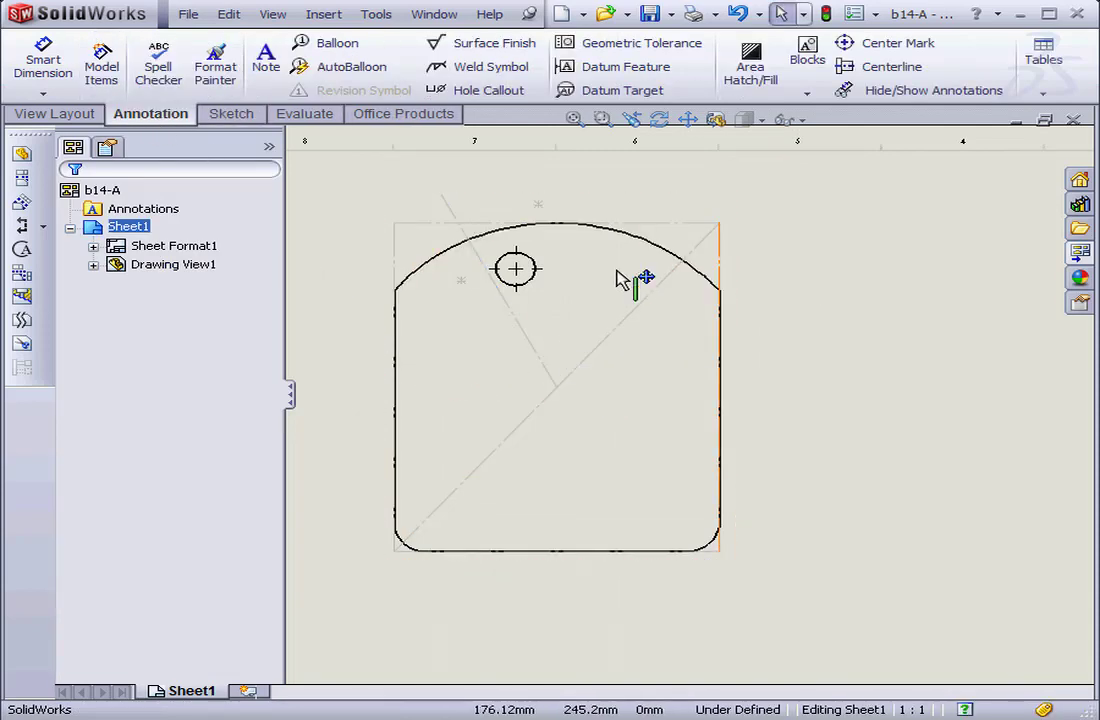
click(903, 92)
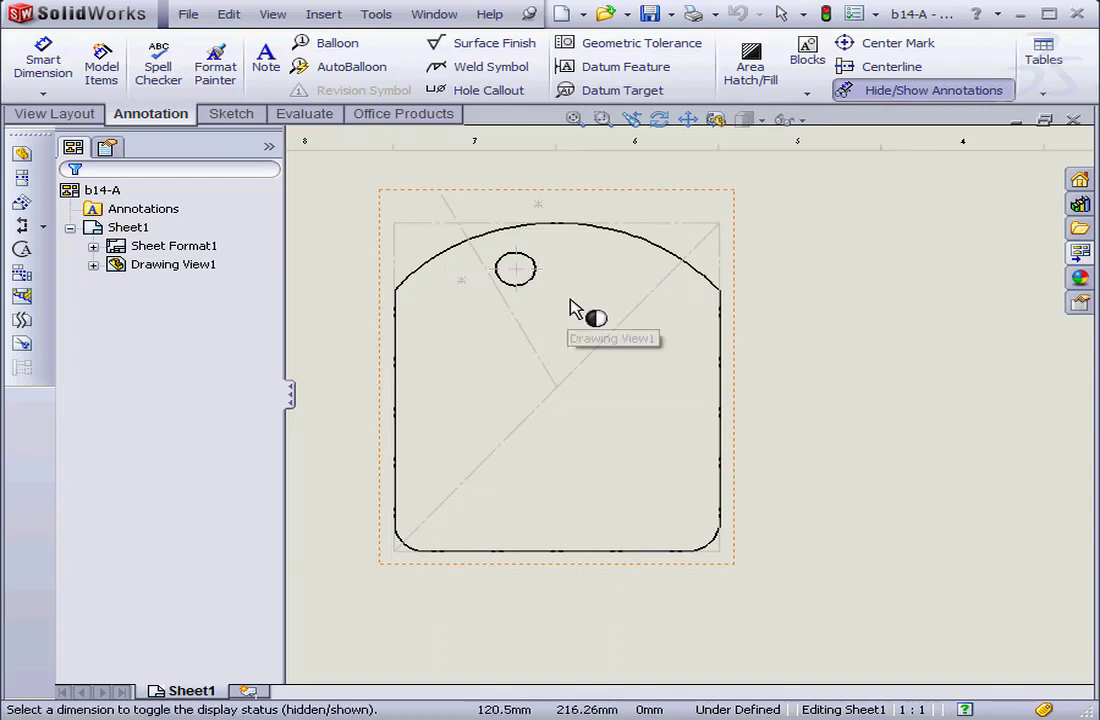
click(906, 98)
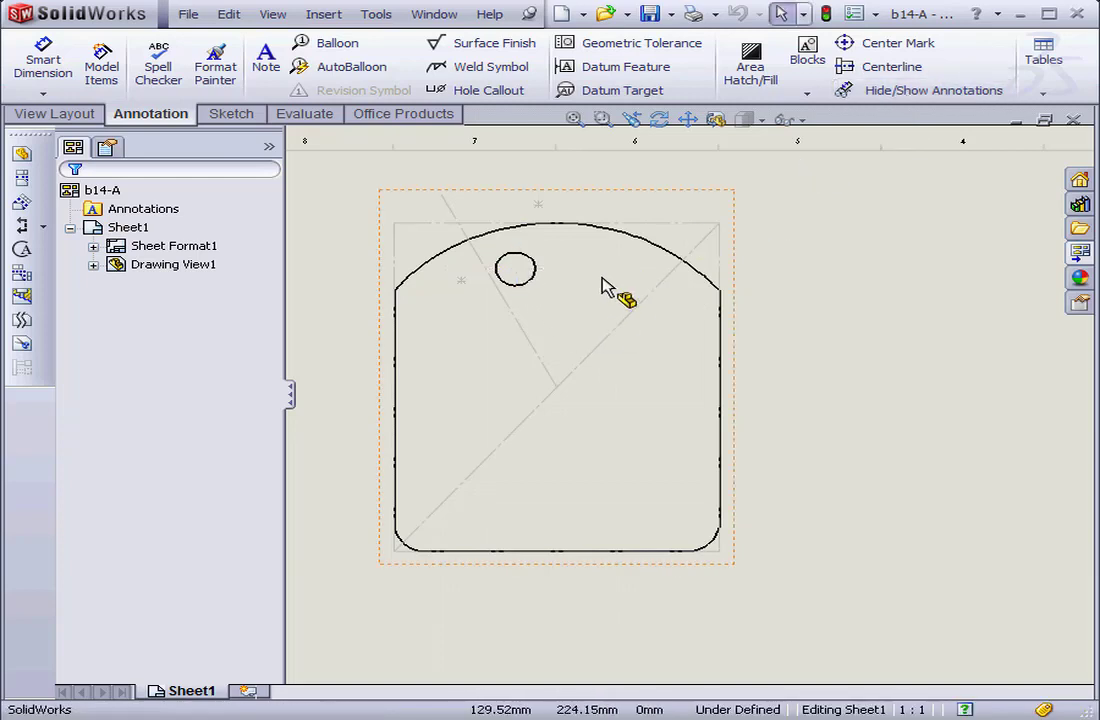
Add a concentric relation between the sketch point beside the hole and the hole's circular edge.
click(460, 280)
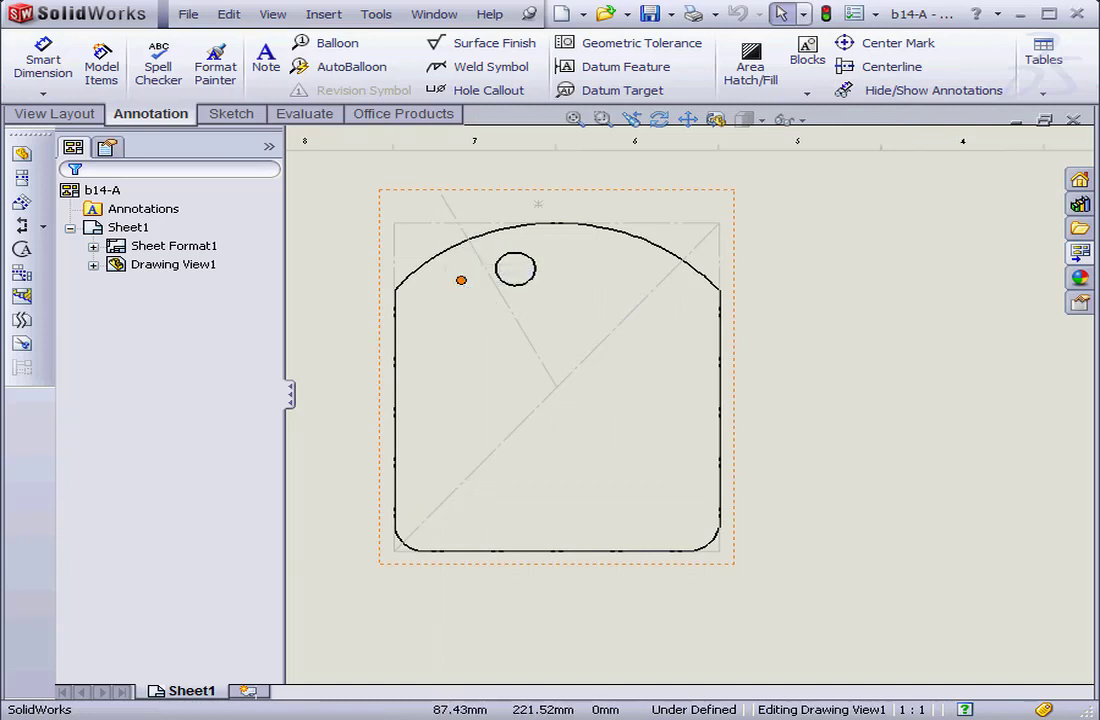
ctrl+click(534, 275)
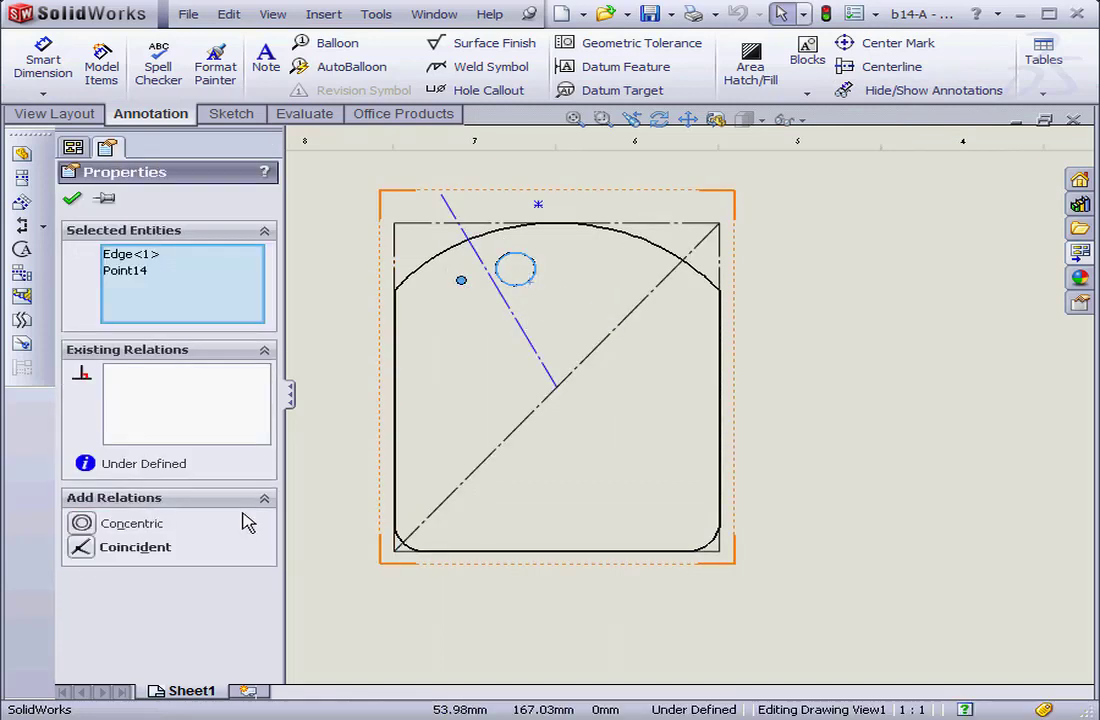
click(82, 524)
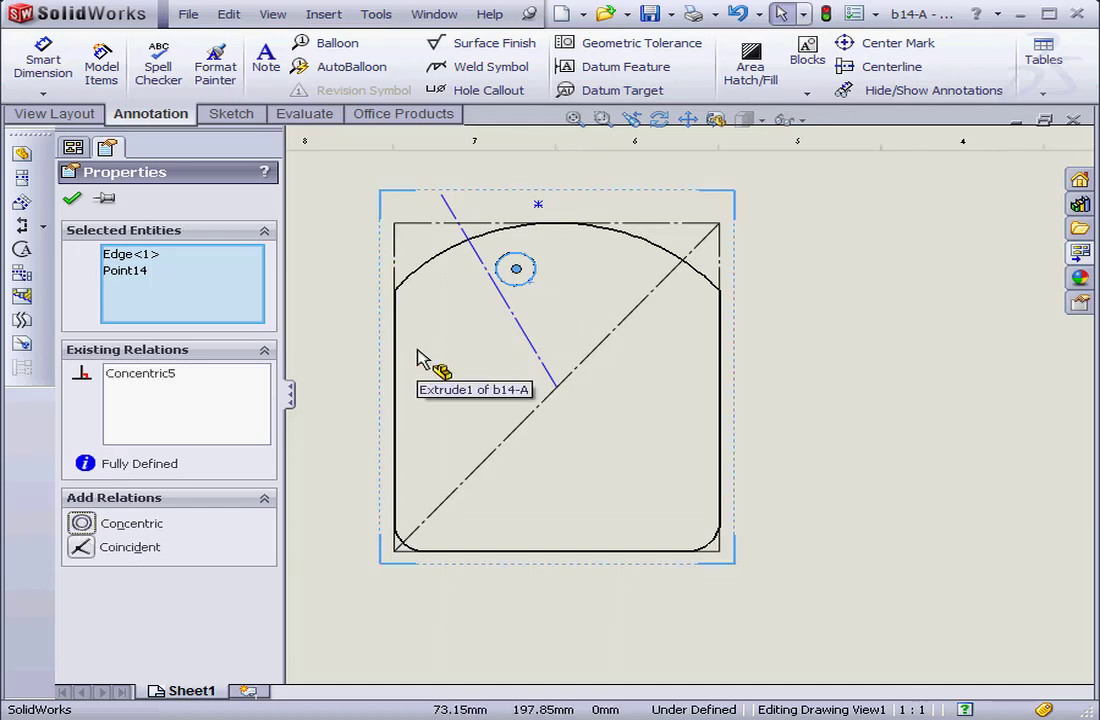
Add a coincident relation between the angled centerline and the sketch point at the hole's center.
click(527, 343)
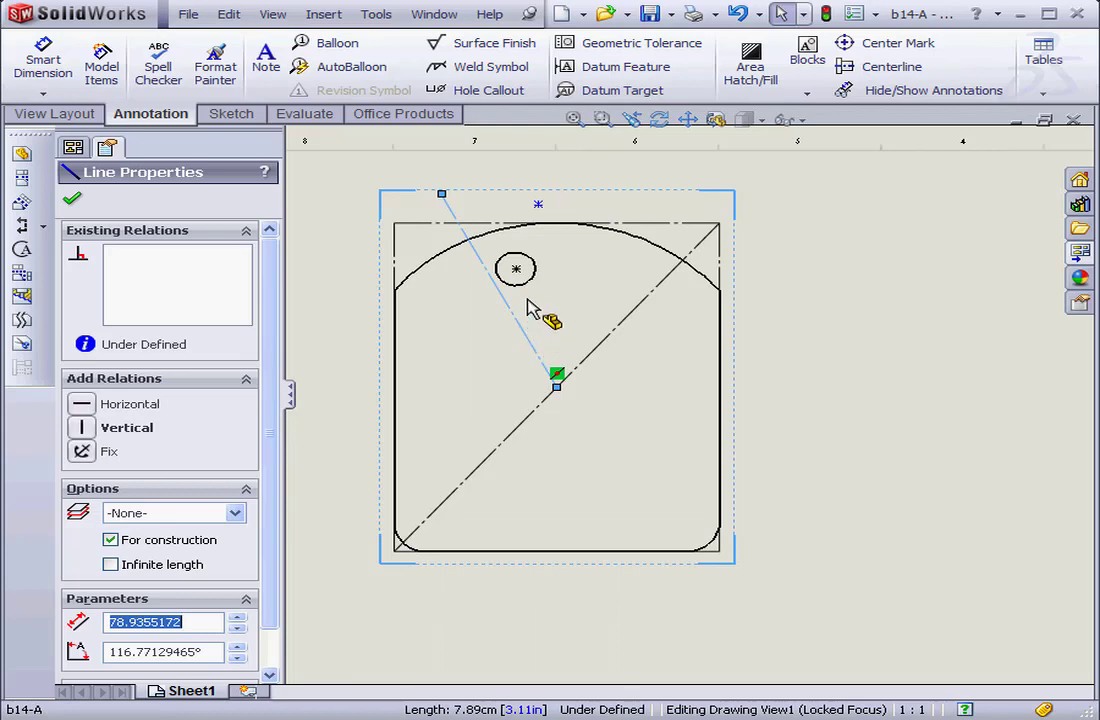
ctrl+click(516, 270)
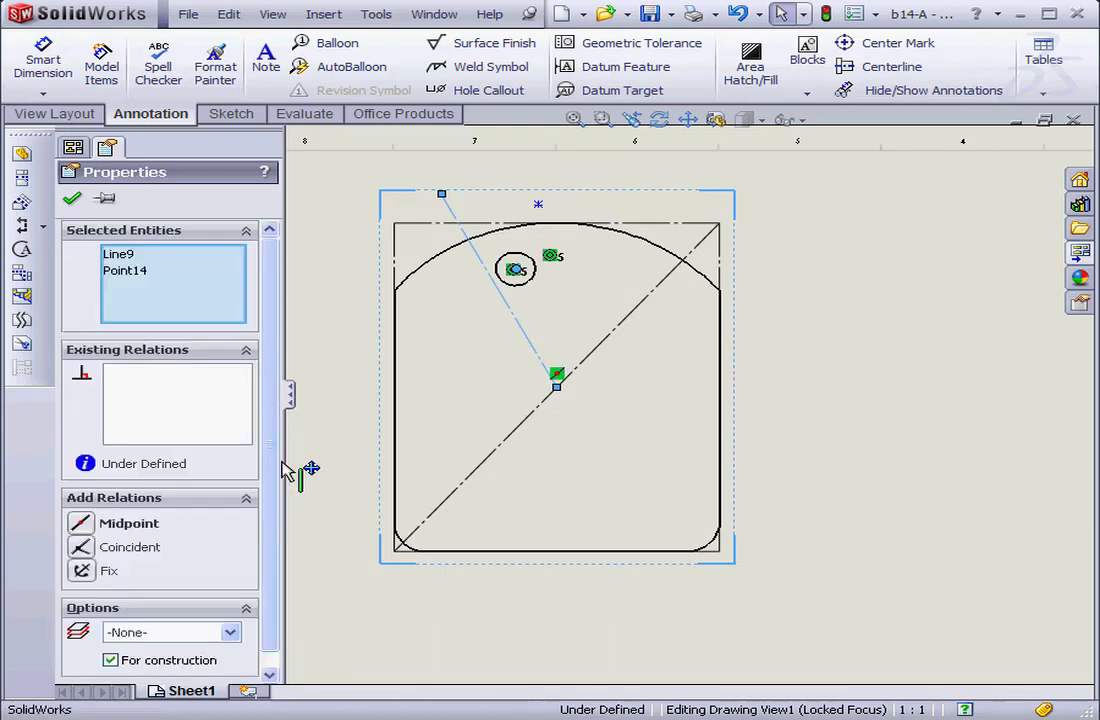
click(82, 547)
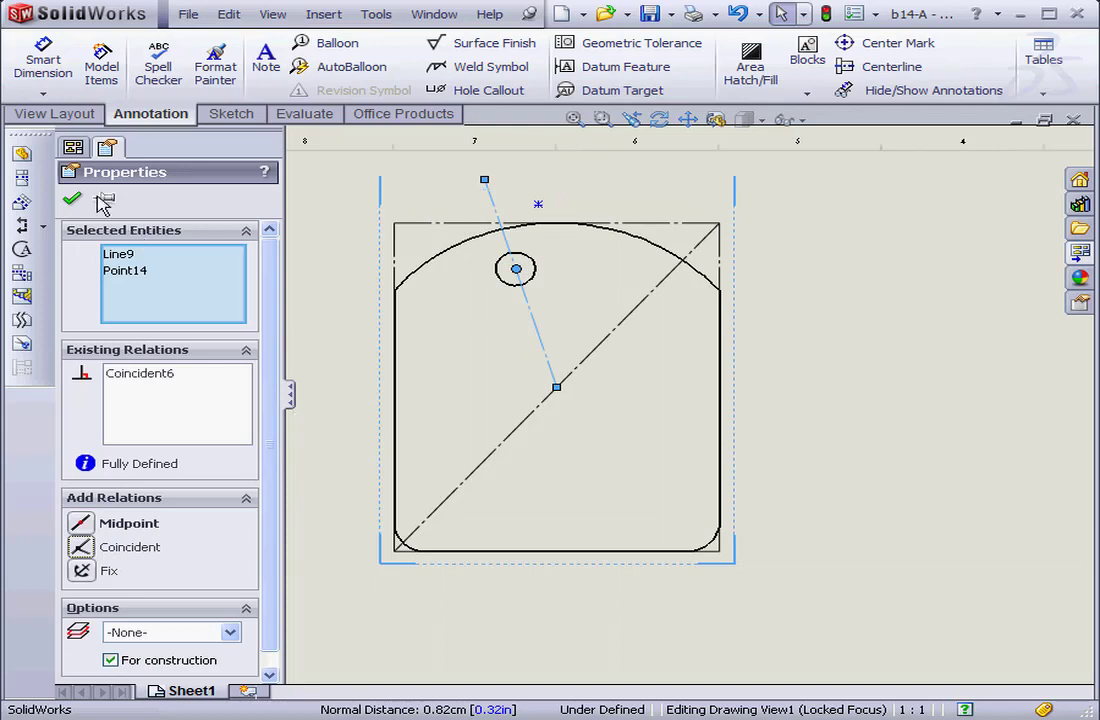
click(72, 200)
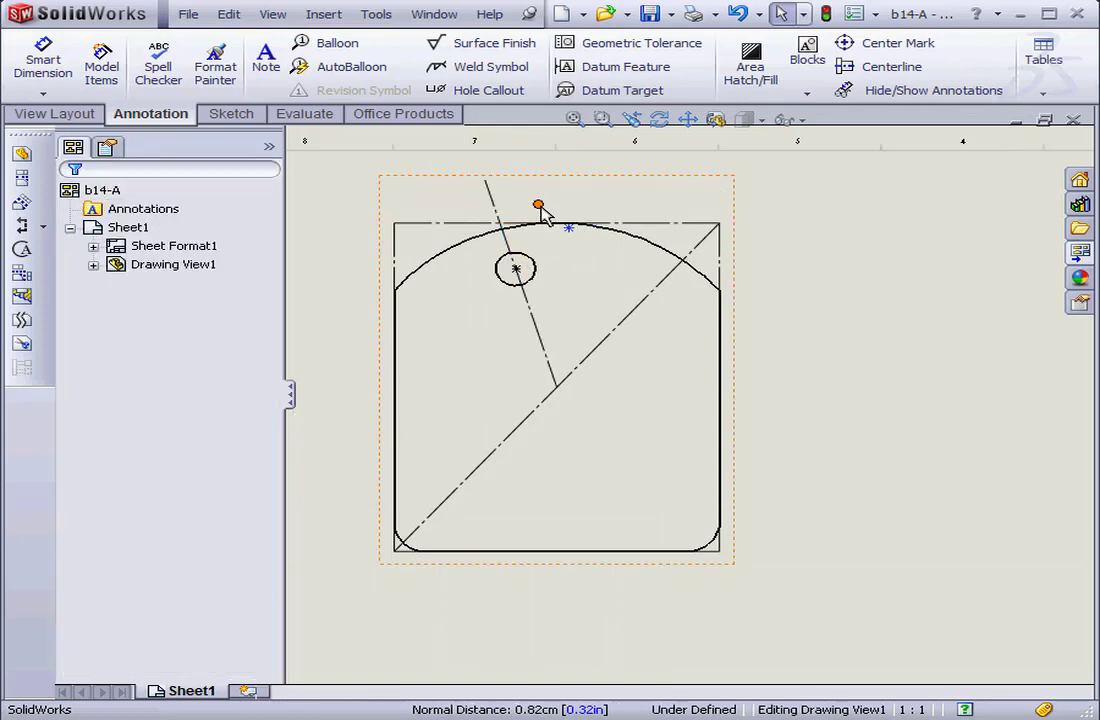
Add an intersection relation placing the upper sketch point where the plate's arc and the angled centerline cross.
click(539, 206)
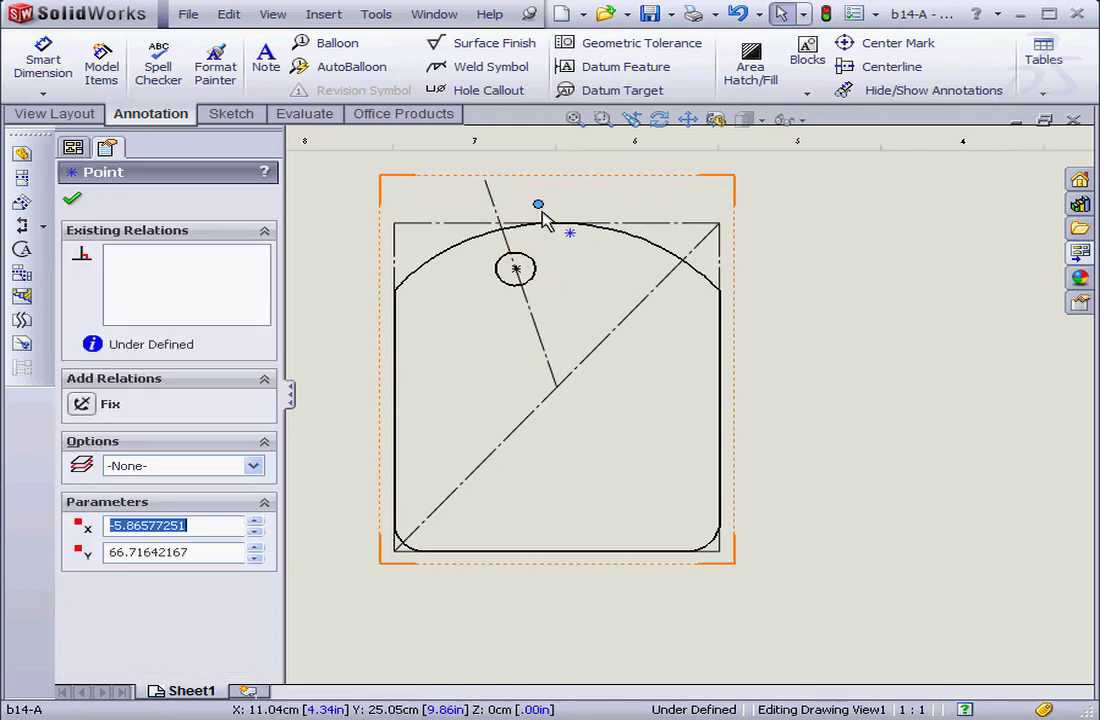
ctrl+click(484, 238)
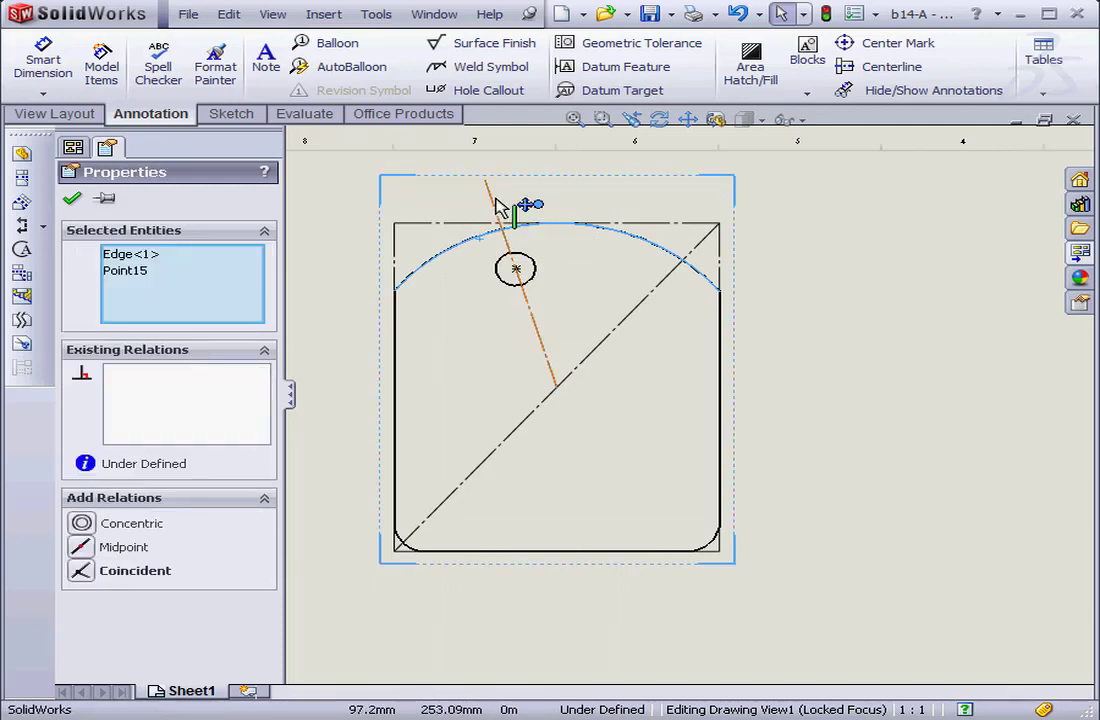
ctrl+click(494, 207)
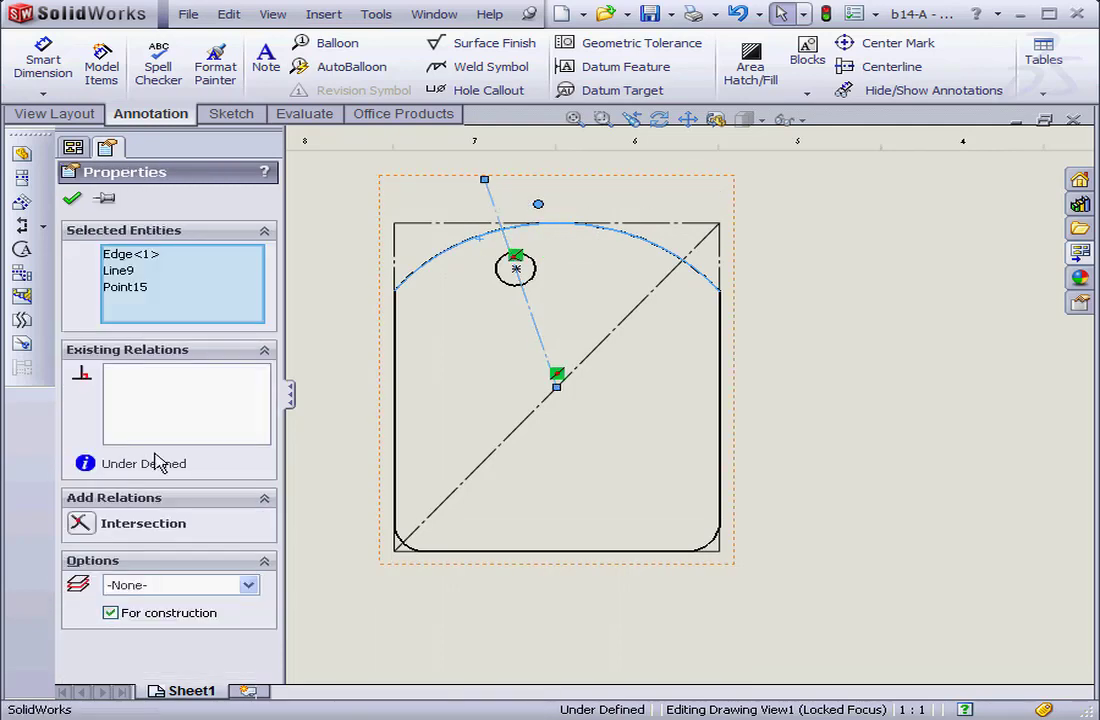
click(81, 523)
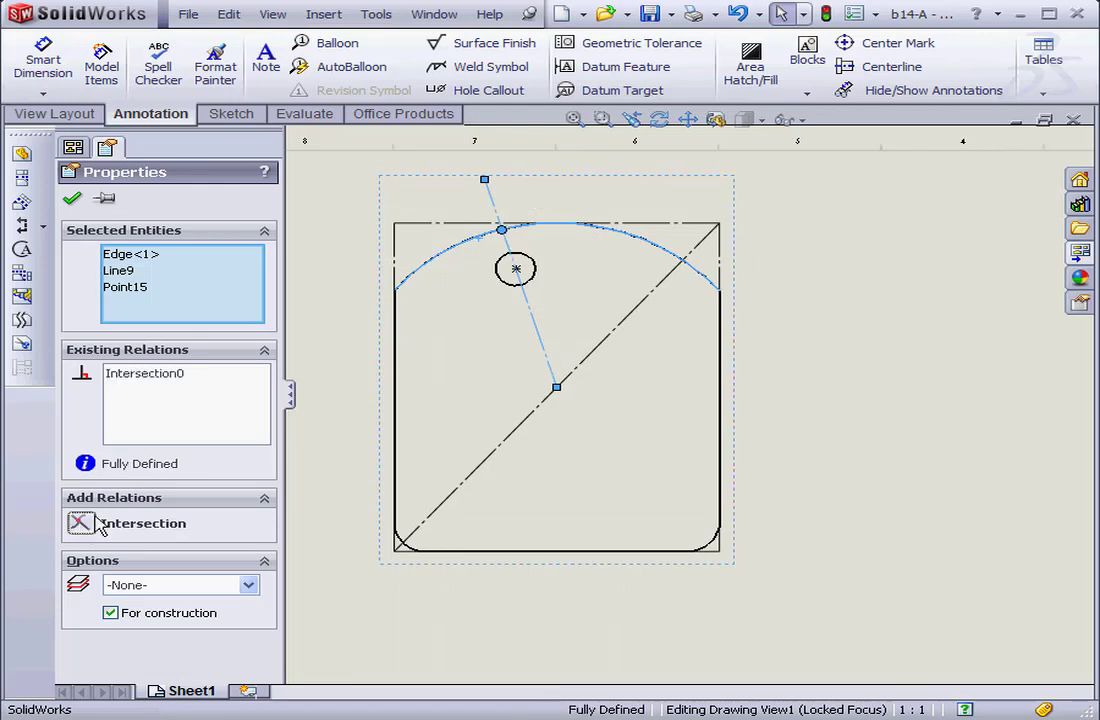
click(72, 198)
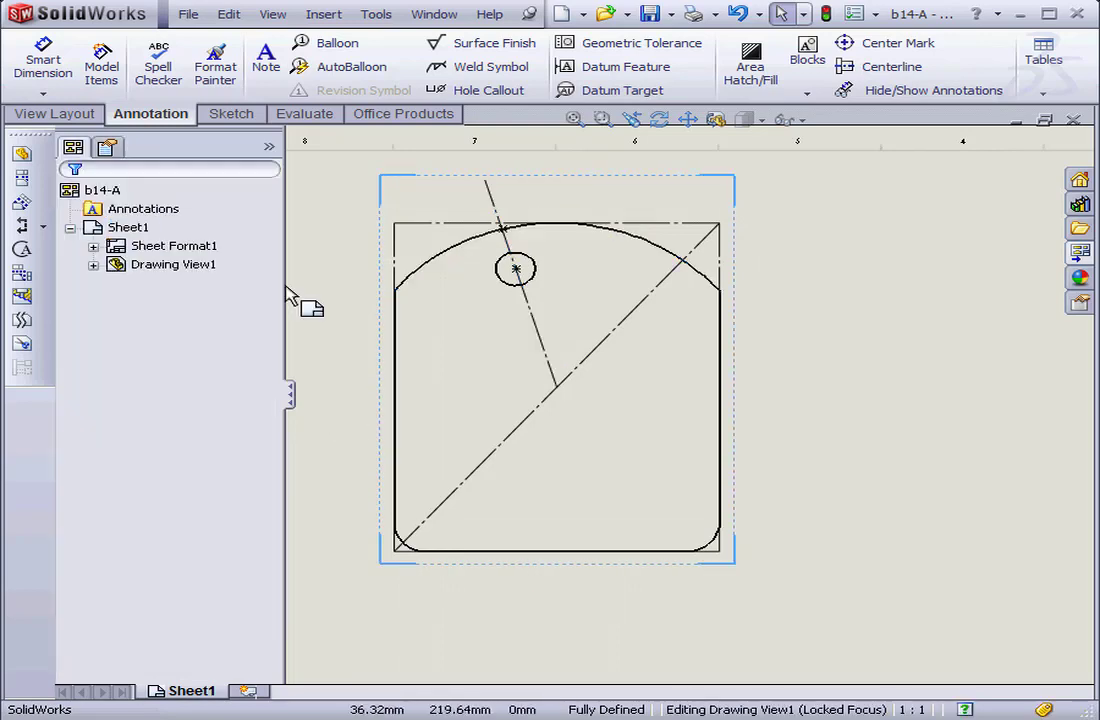
Draw a horizontal centerline from the diagonal's midpoint to the right, ending just beyond the plate's right edge.
click(233, 115)
click(117, 43)
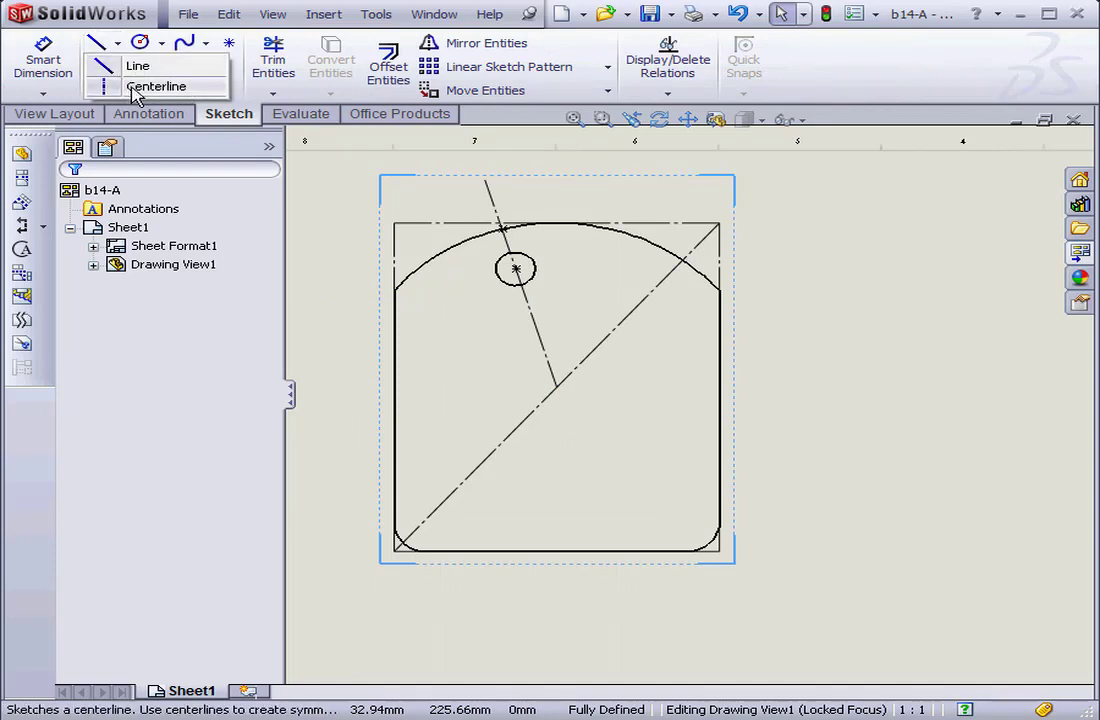
click(135, 88)
click(557, 387)
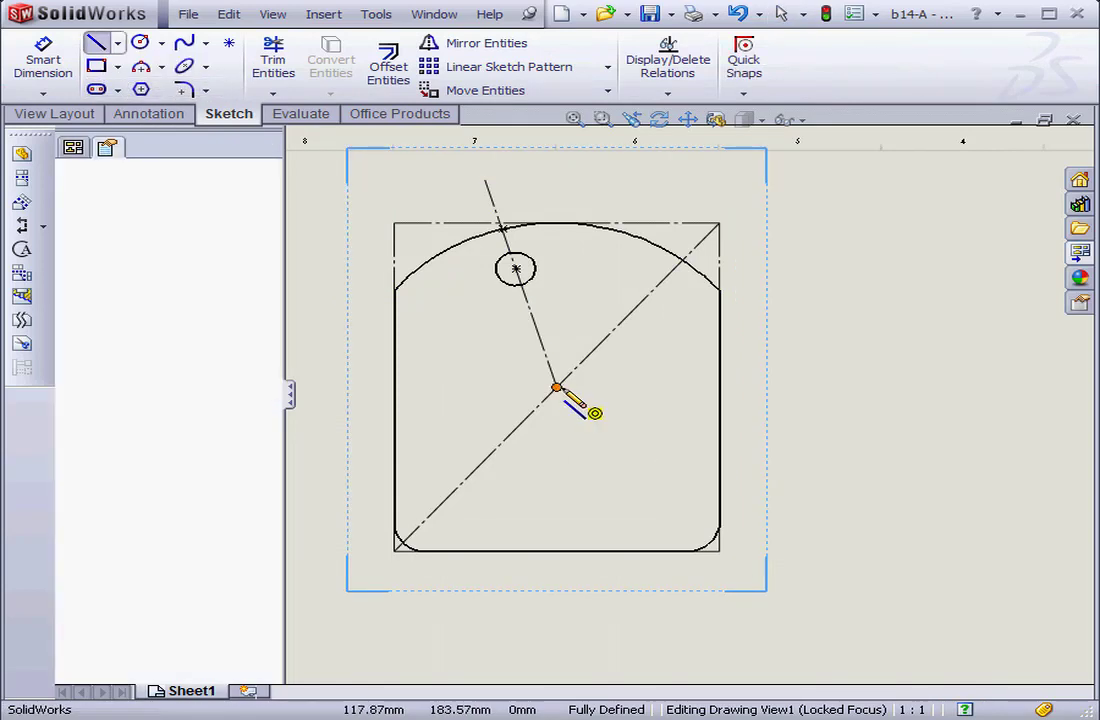
click(760, 387)
right_click(795, 405)
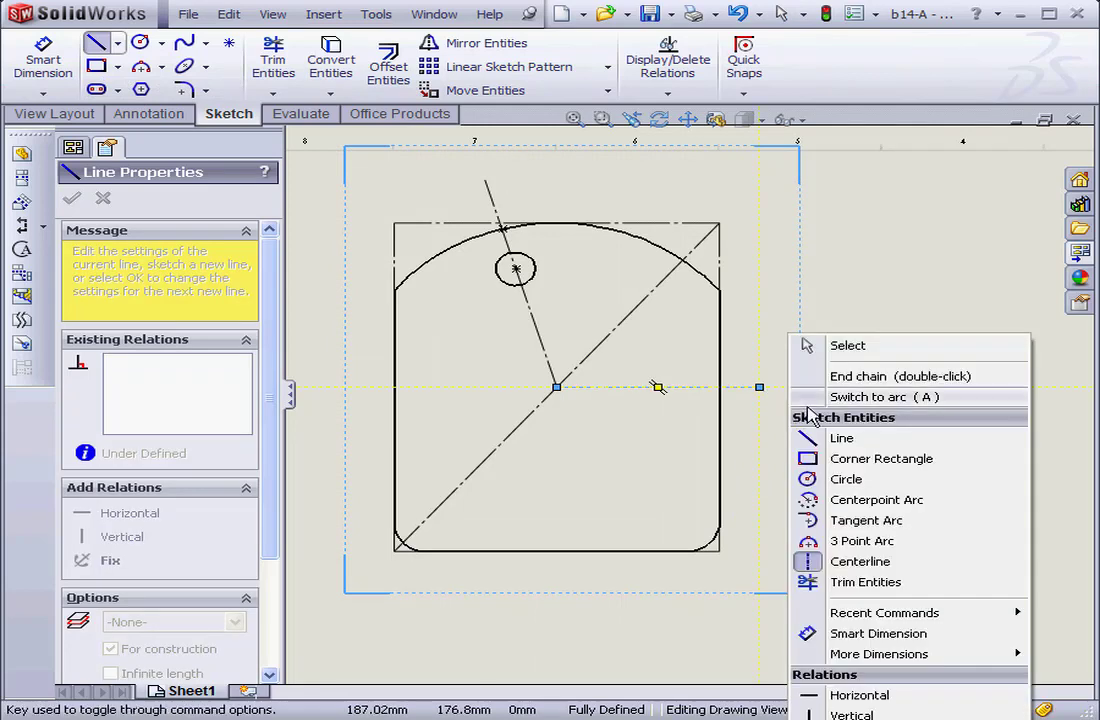
click(845, 348)
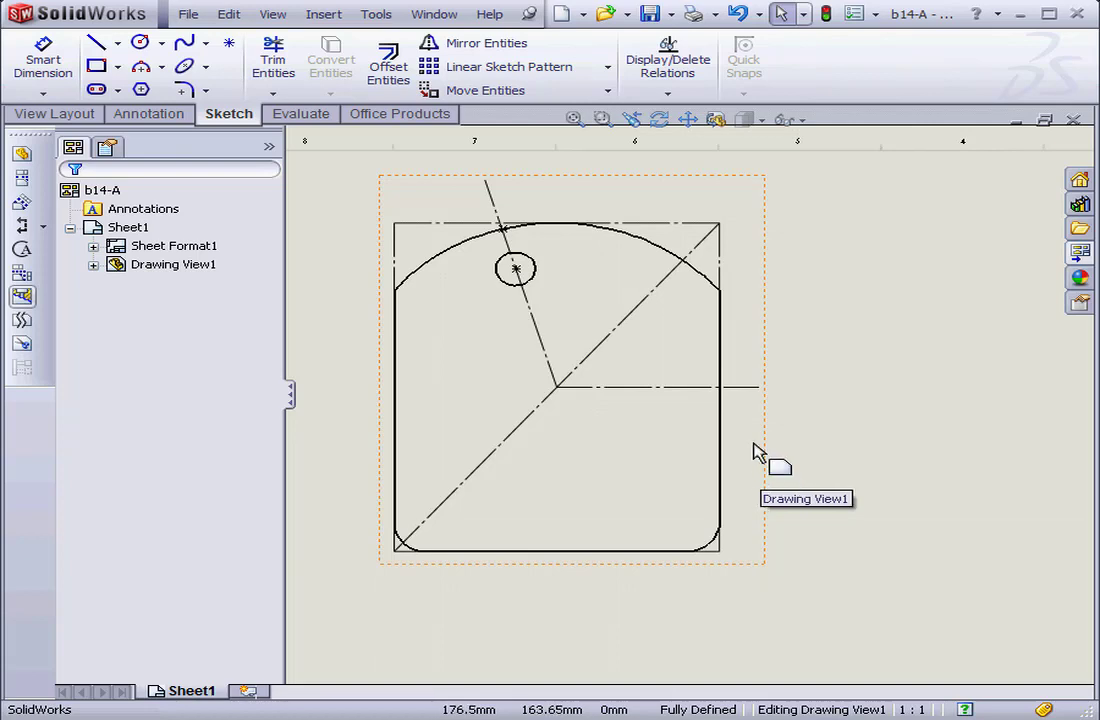
Place a driven Smart Dimension angle between the construction rectangle's top and right lines and delete it.
click(757, 452)
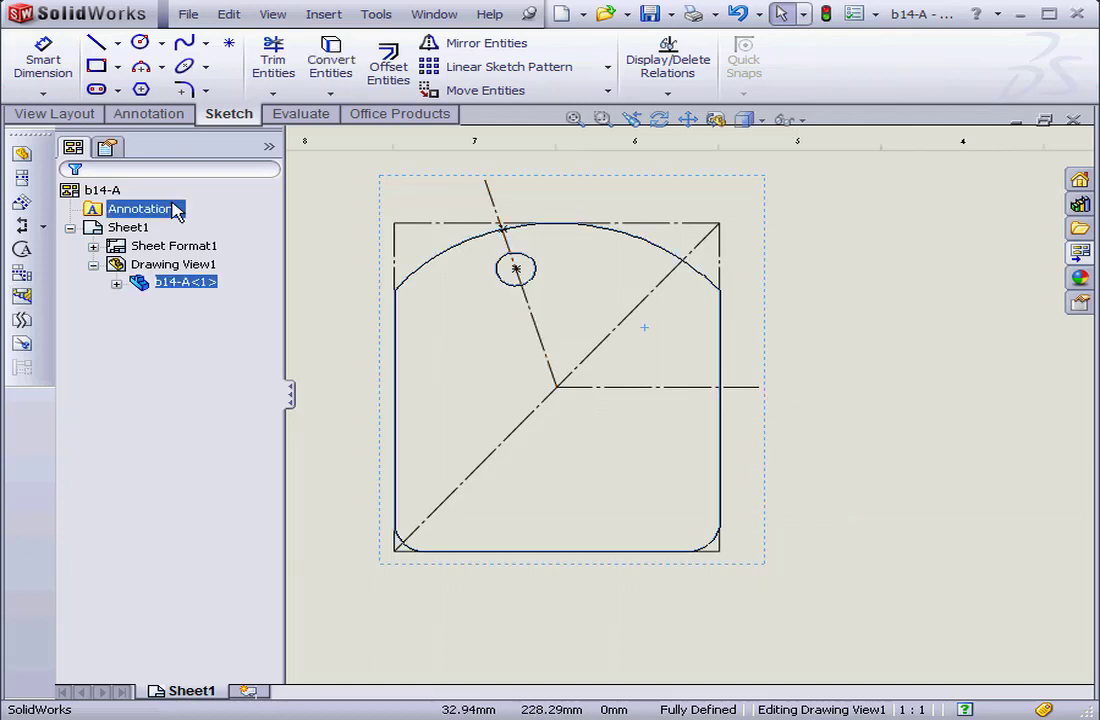
click(45, 64)
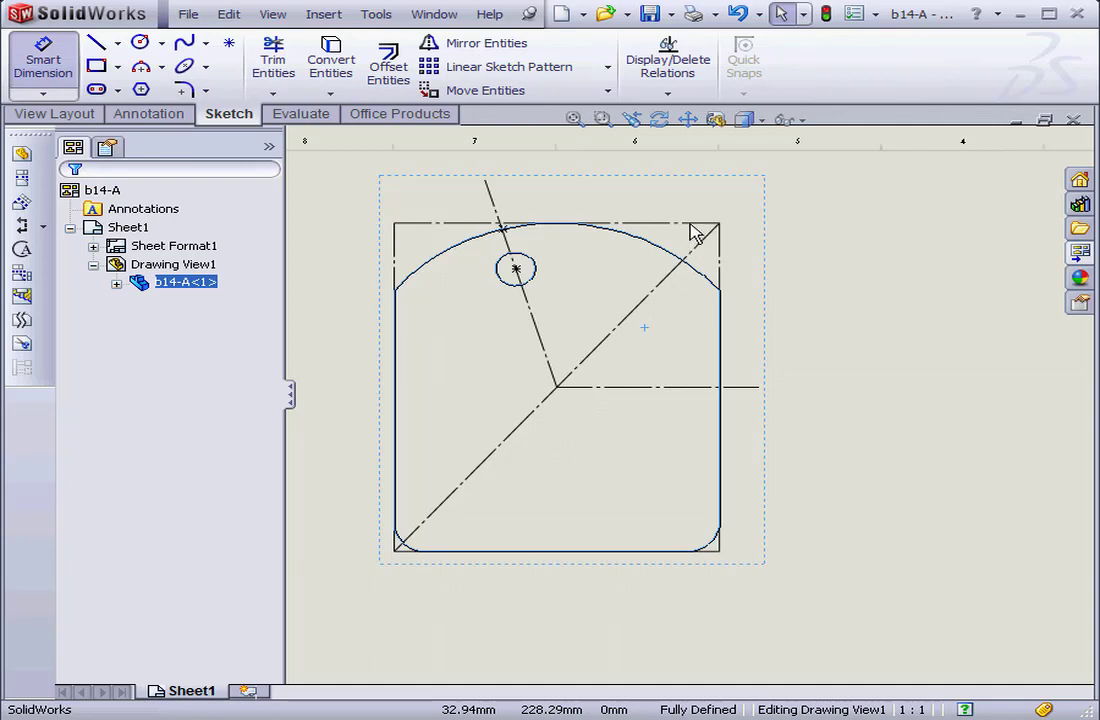
click(712, 258)
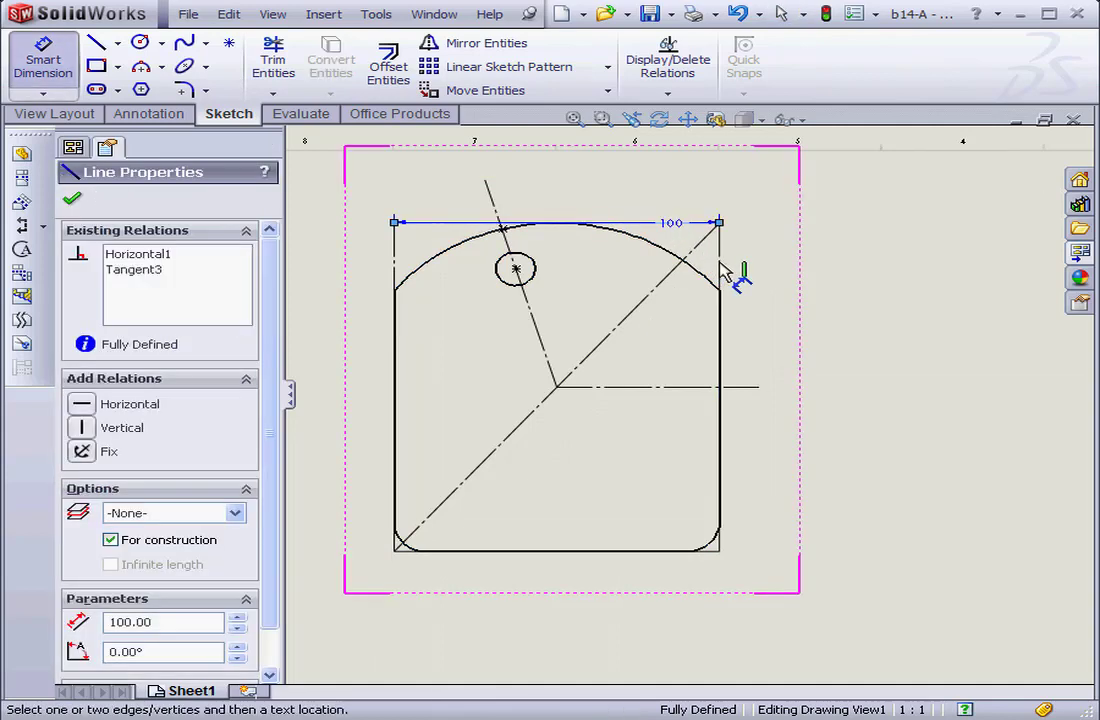
click(720, 266)
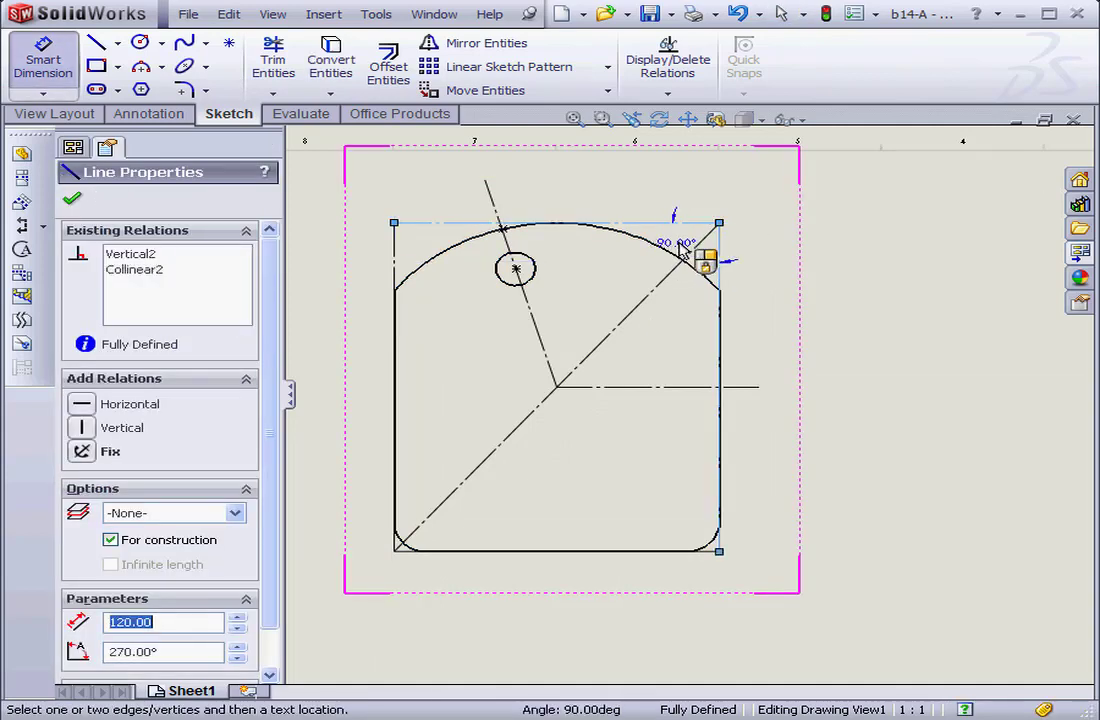
click(683, 250)
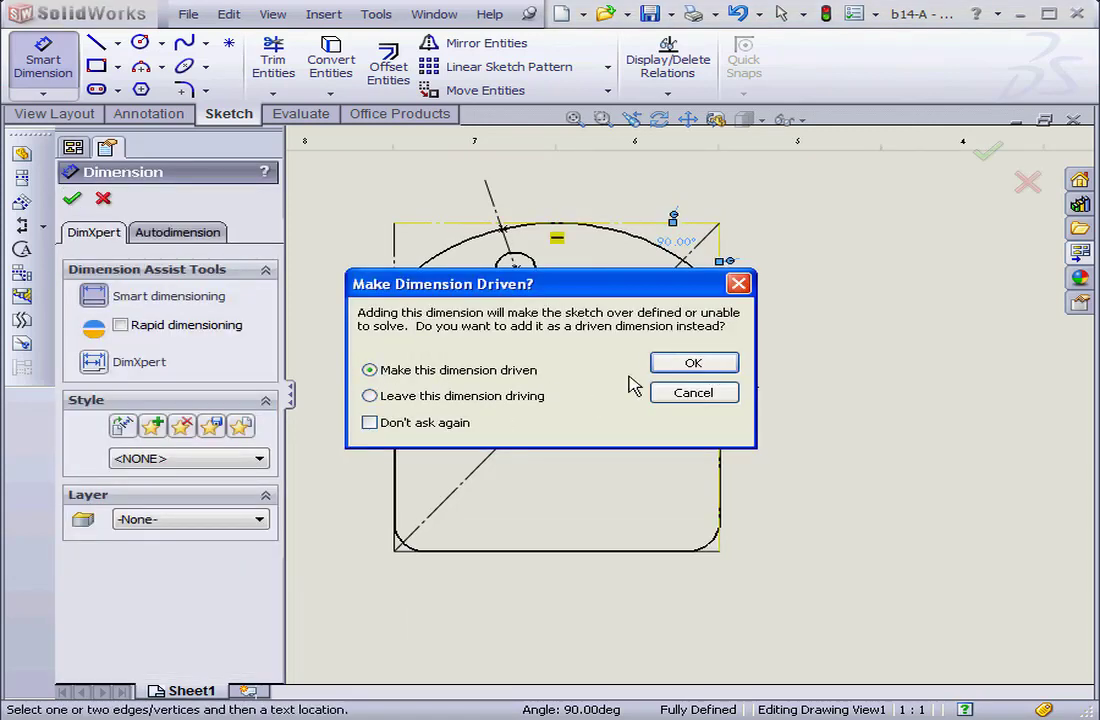
click(712, 367)
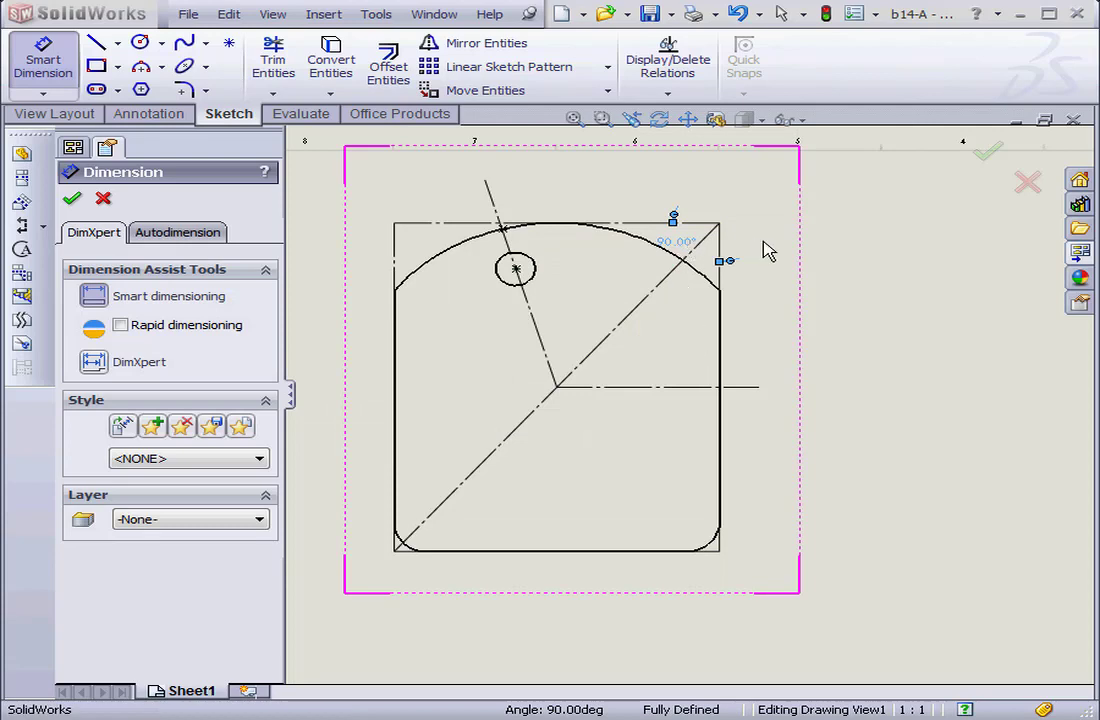
key(Delete)
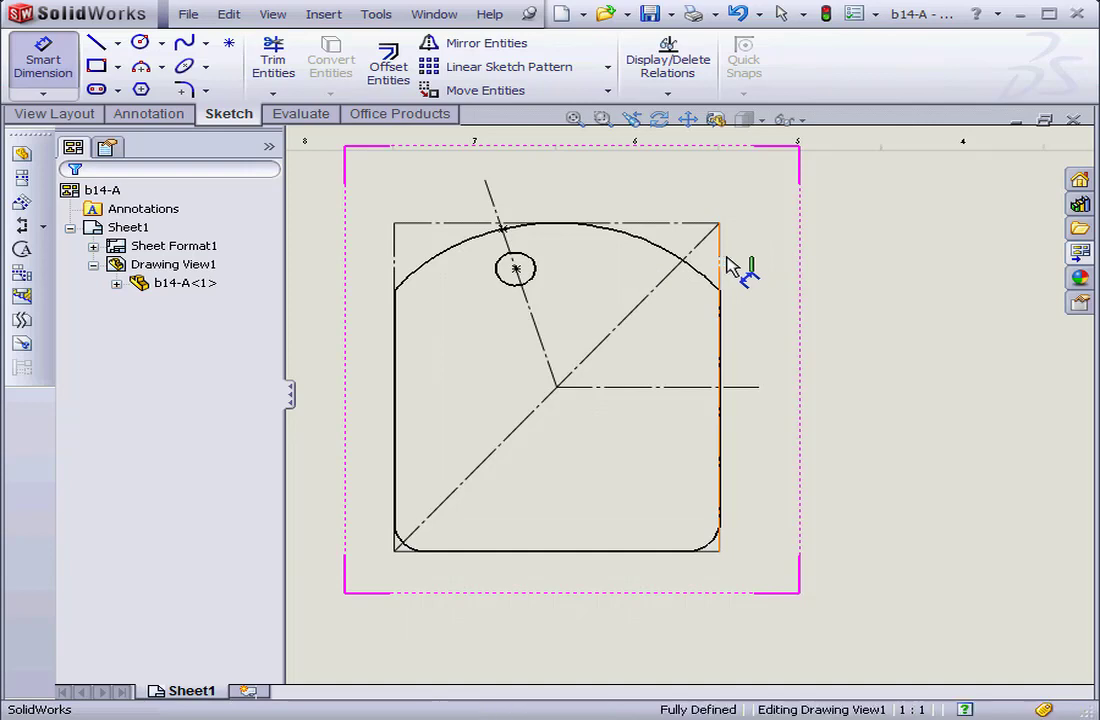
Dimension the construction rectangle's height to the right of the plate, leaving the dimension driving.
click(820, 265)
click(851, 262)
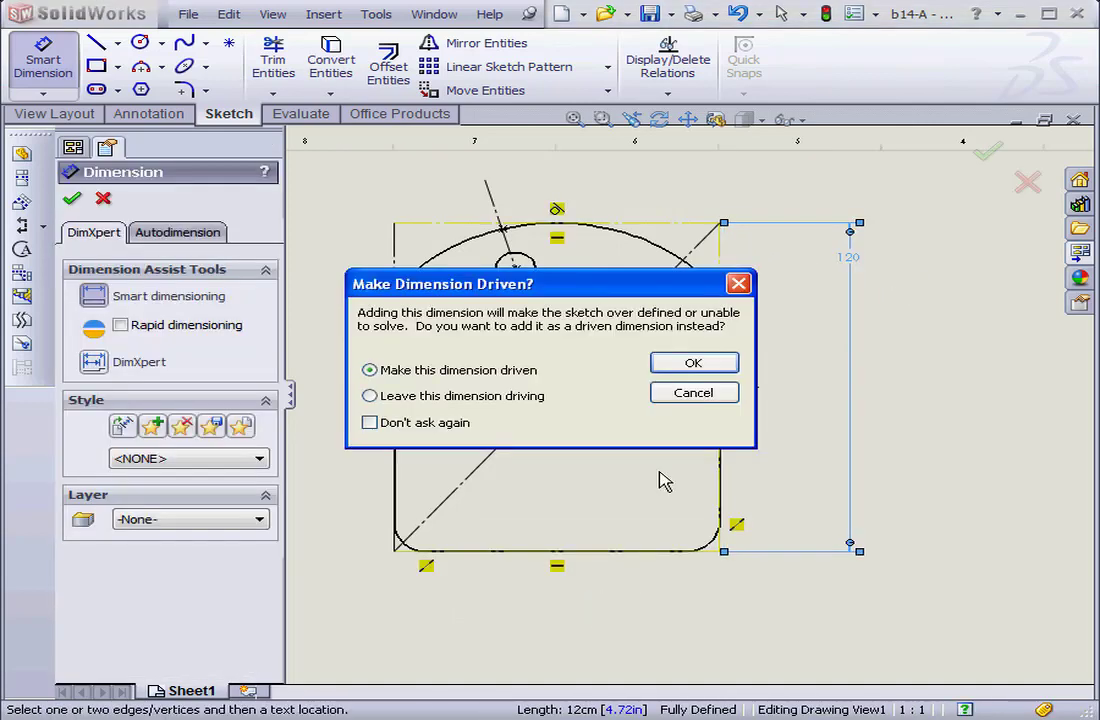
click(657, 367)
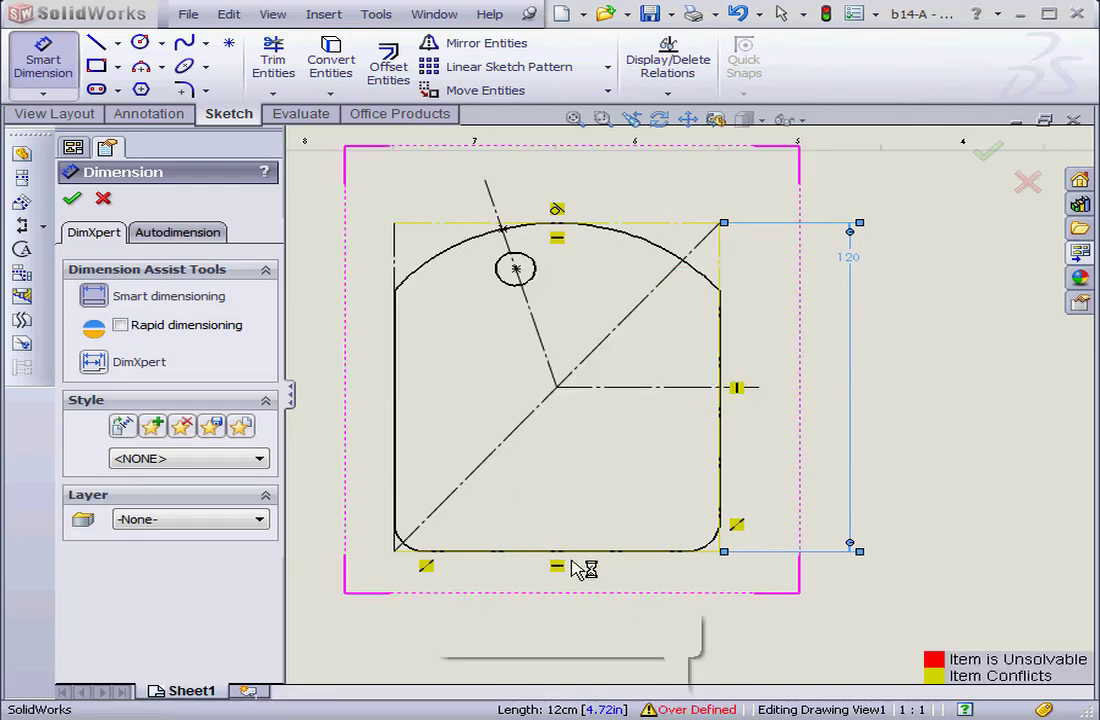
click(556, 480)
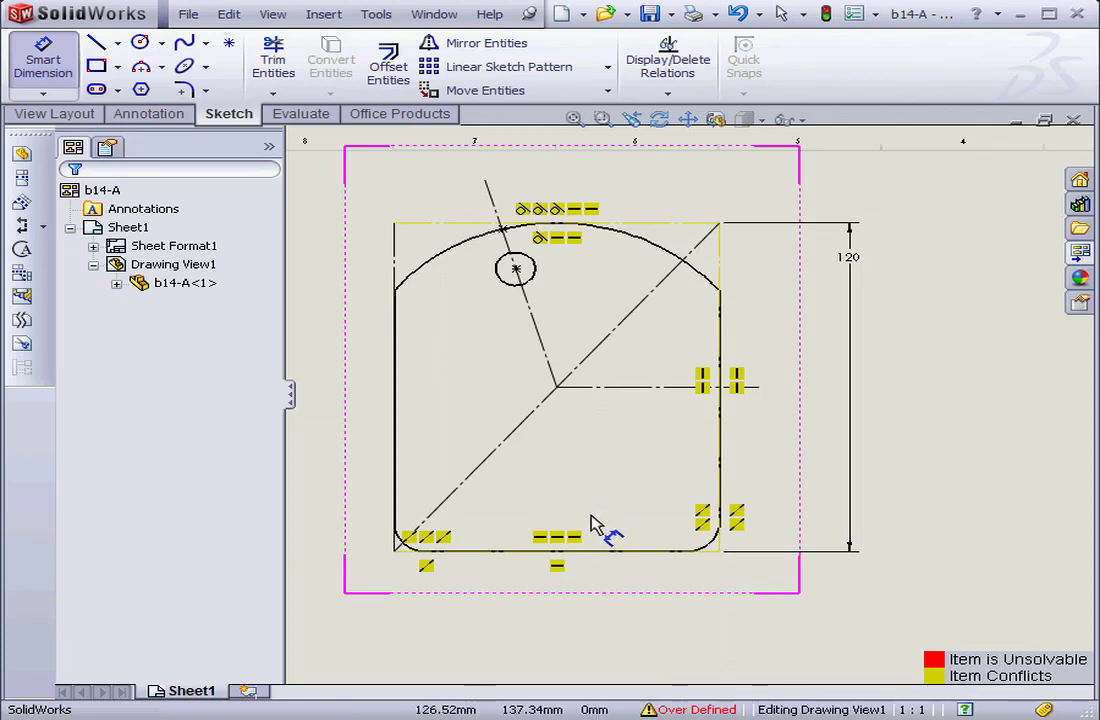
click(617, 660)
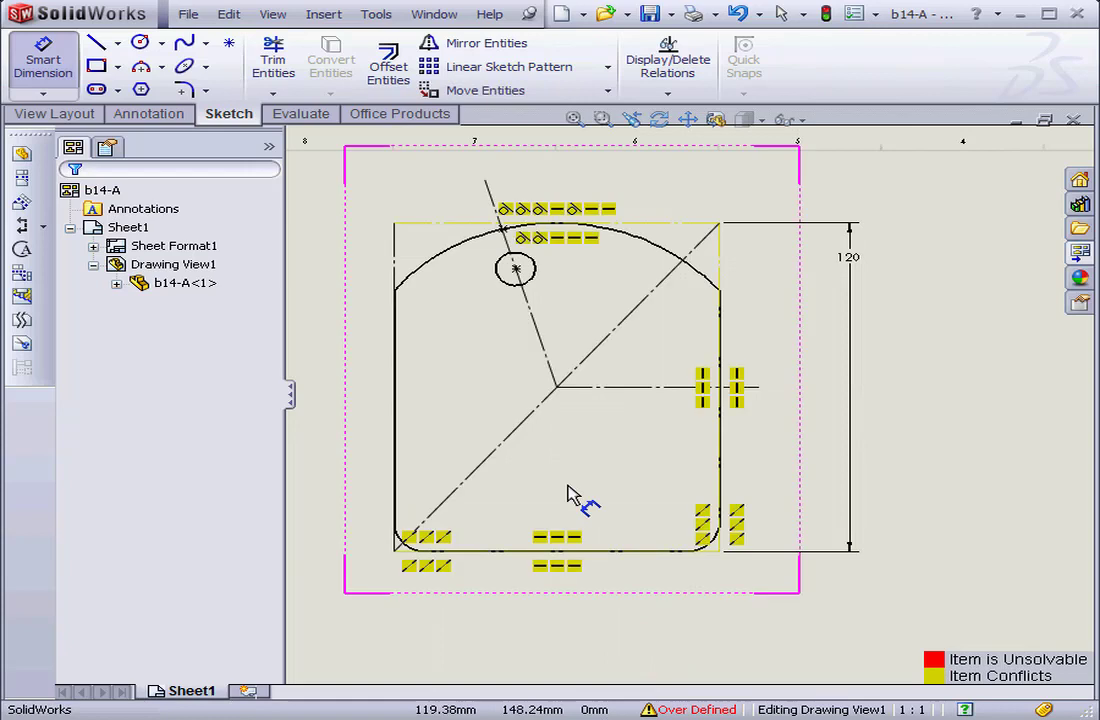
key(Escape)
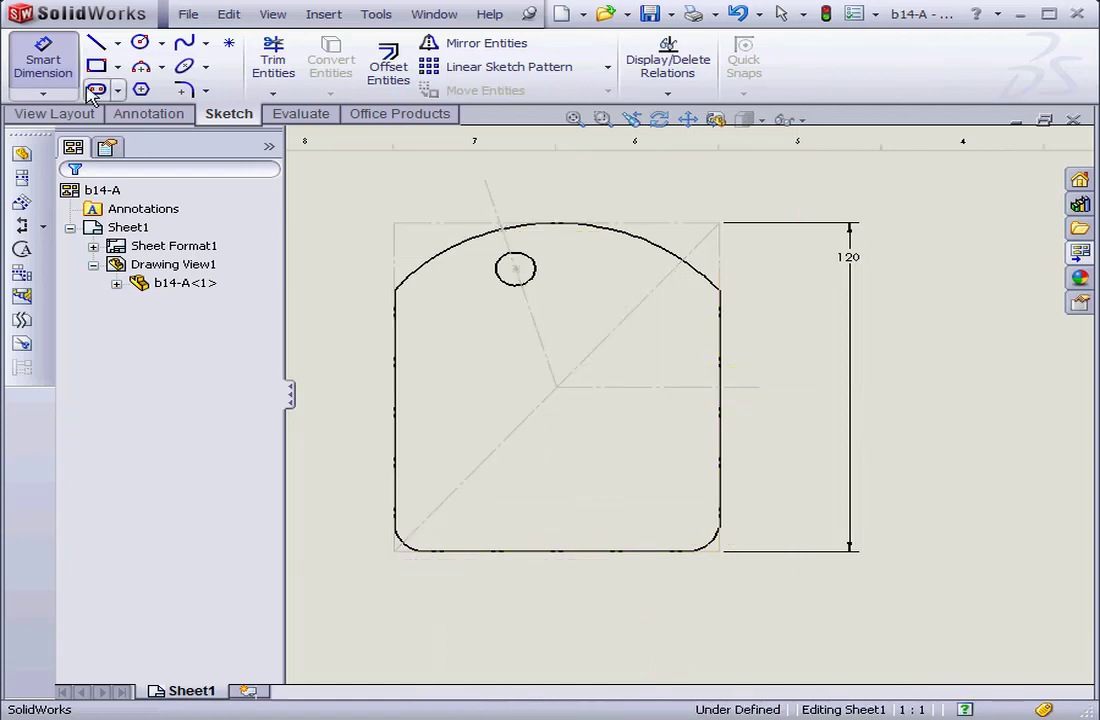
Diagnose the over-defined drawing view sketch with SketchXpert to obtain possible solutions.
click(521, 428)
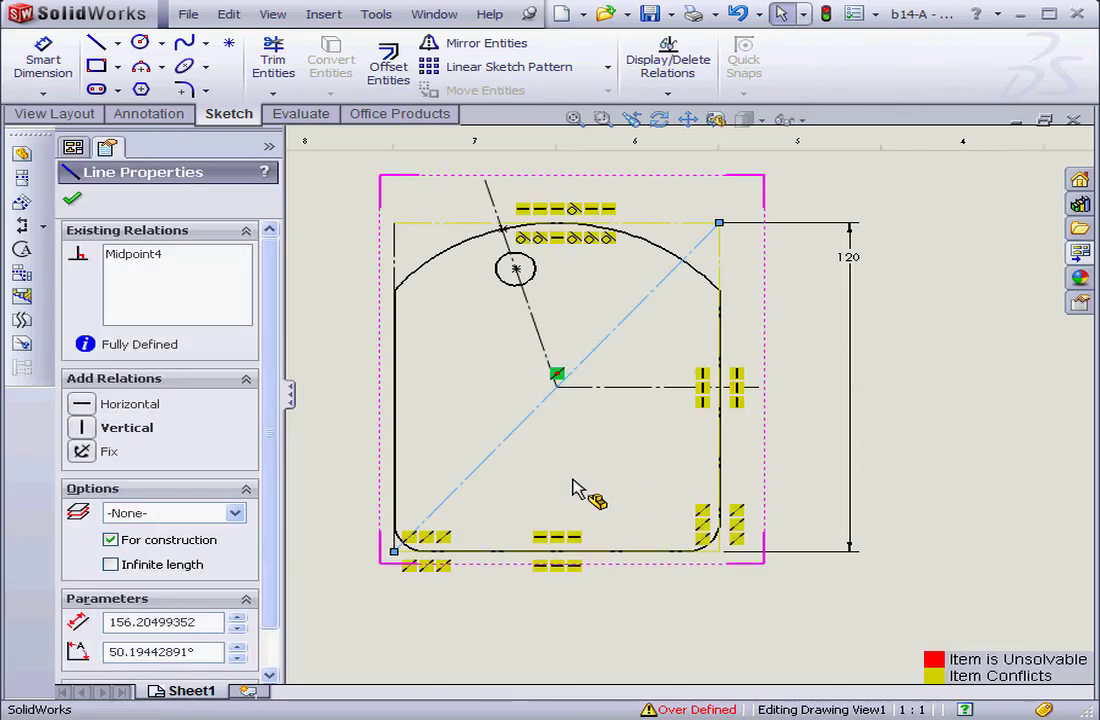
click(703, 710)
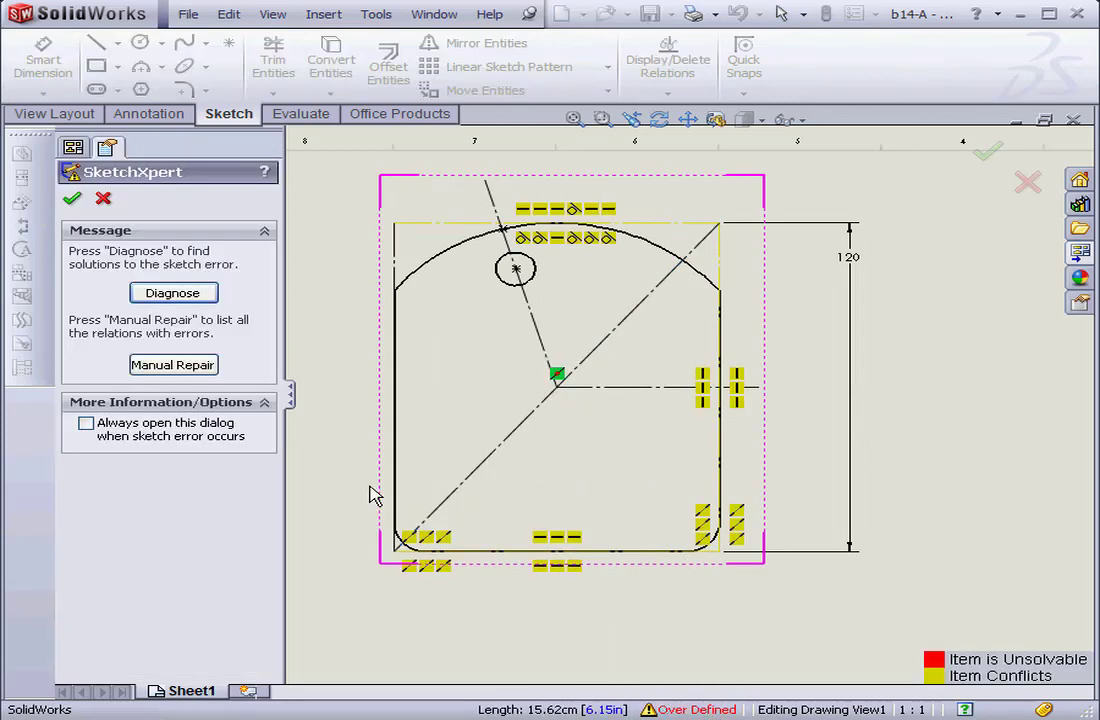
click(186, 294)
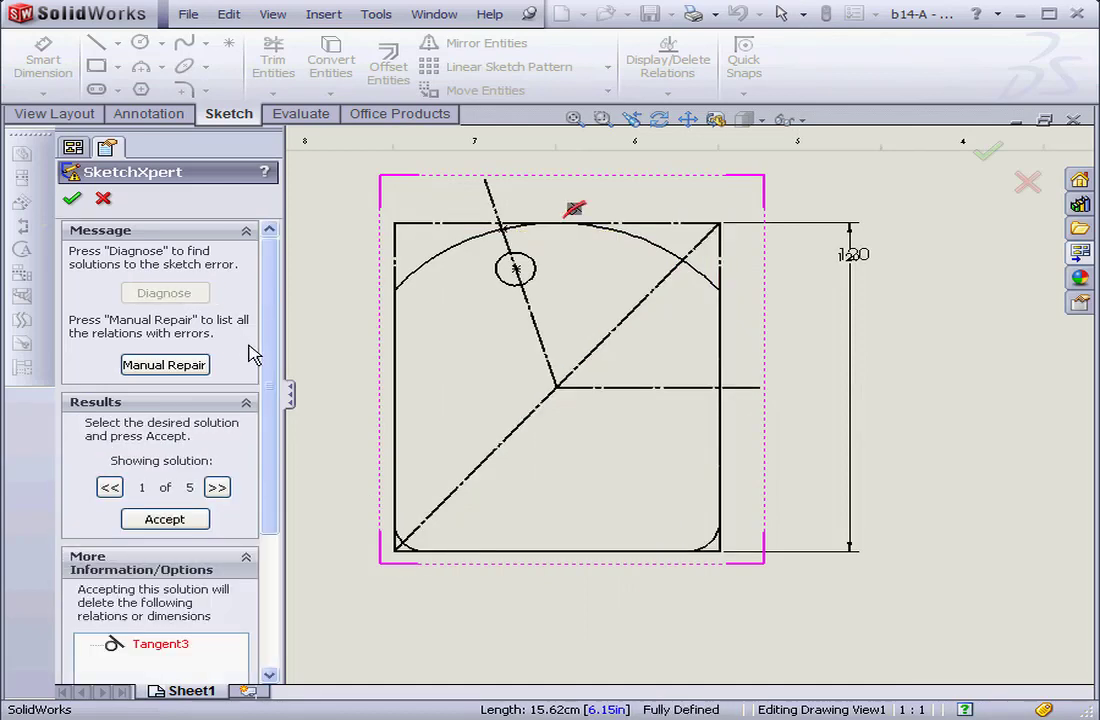
drag(275, 354, 270, 400)
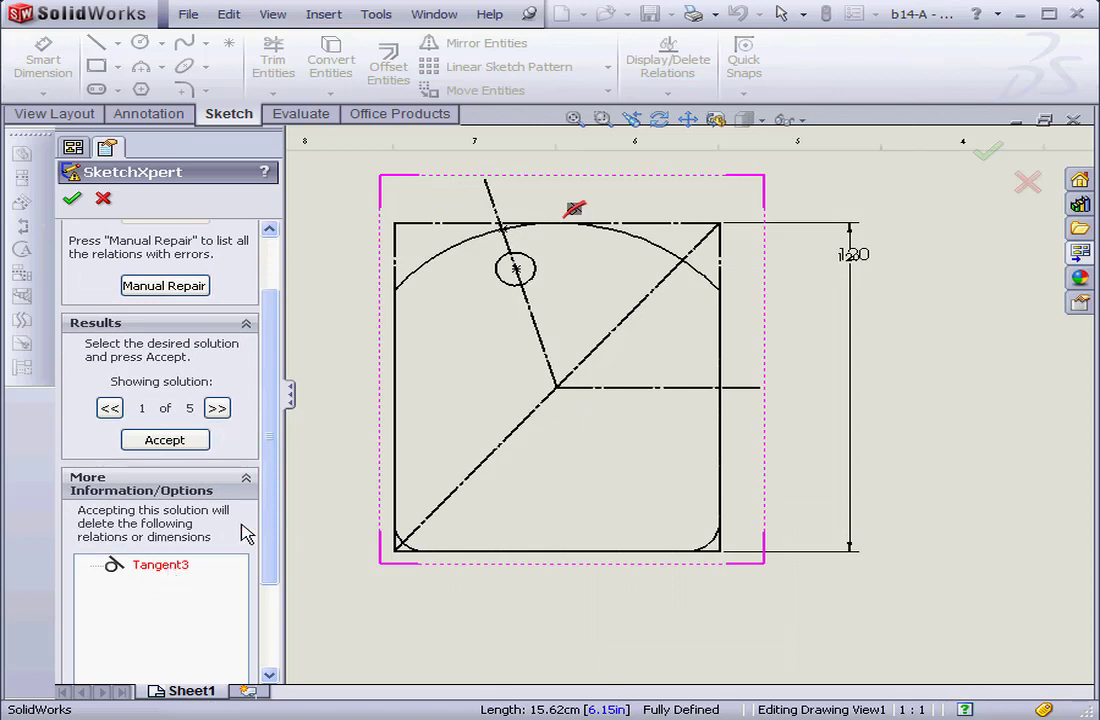
Review the proposed SketchXpert solutions and accept the one that deletes Distance7.
click(217, 408)
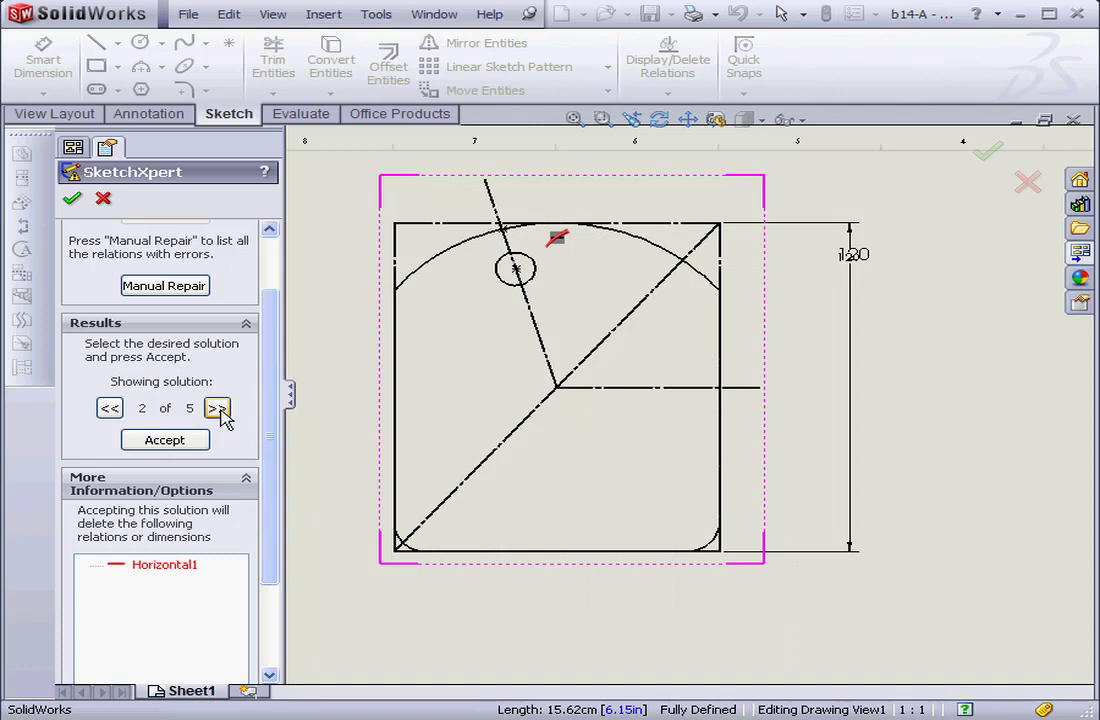
click(217, 410)
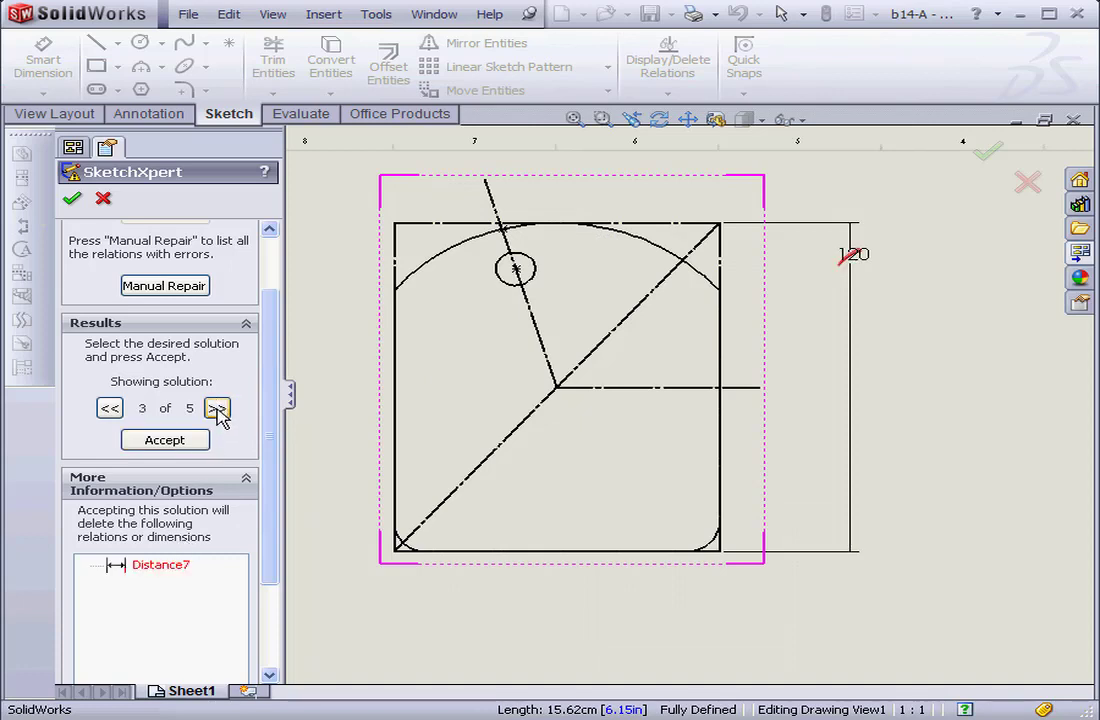
click(217, 409)
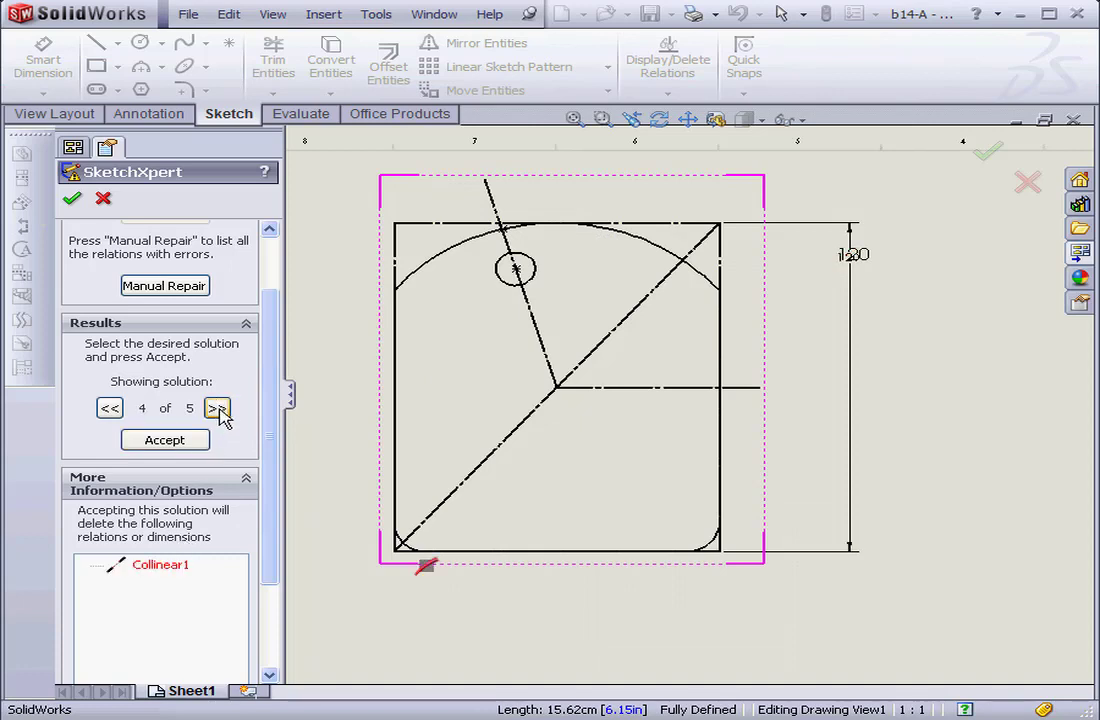
click(217, 409)
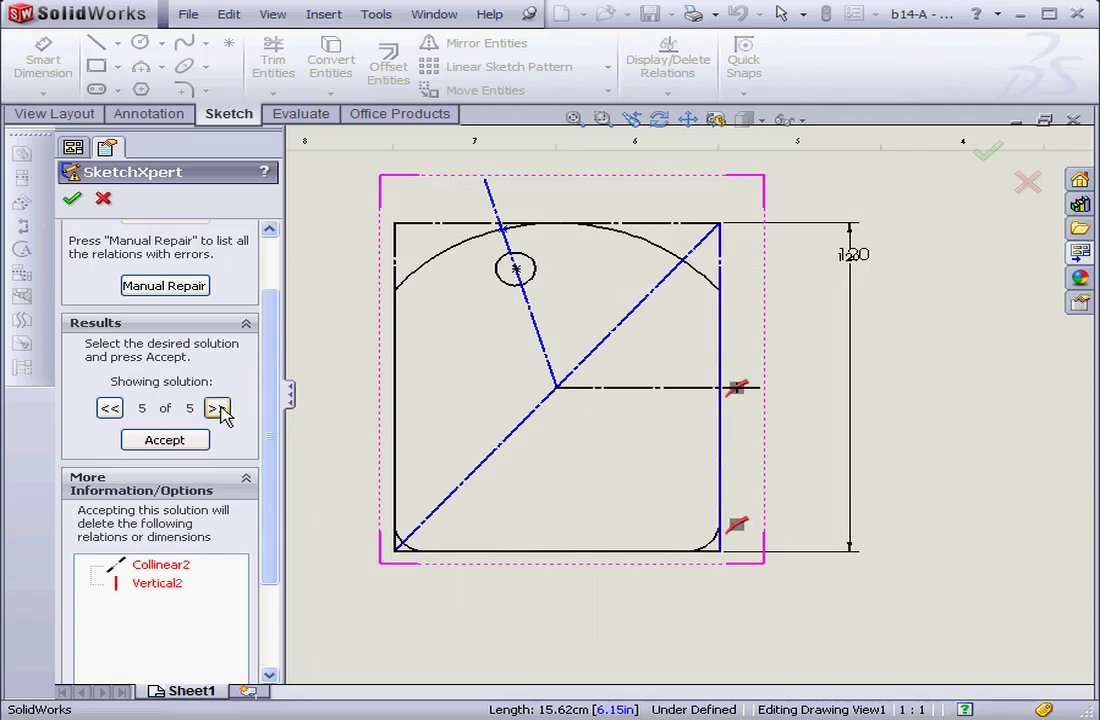
click(110, 409)
click(111, 409)
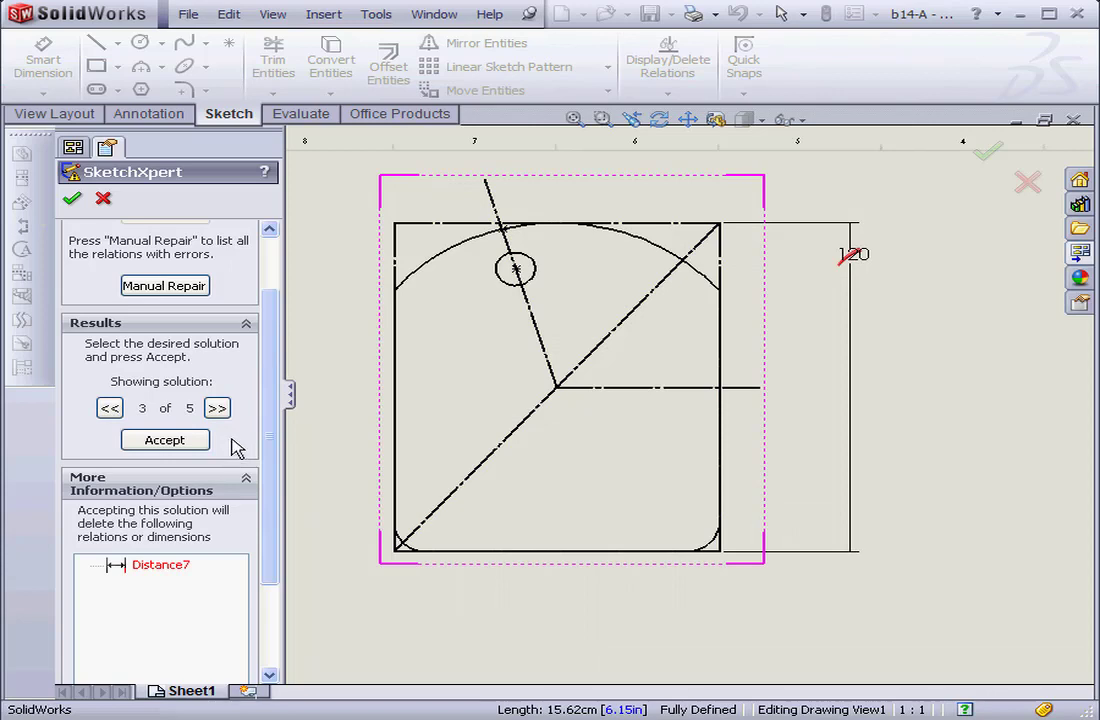
click(178, 441)
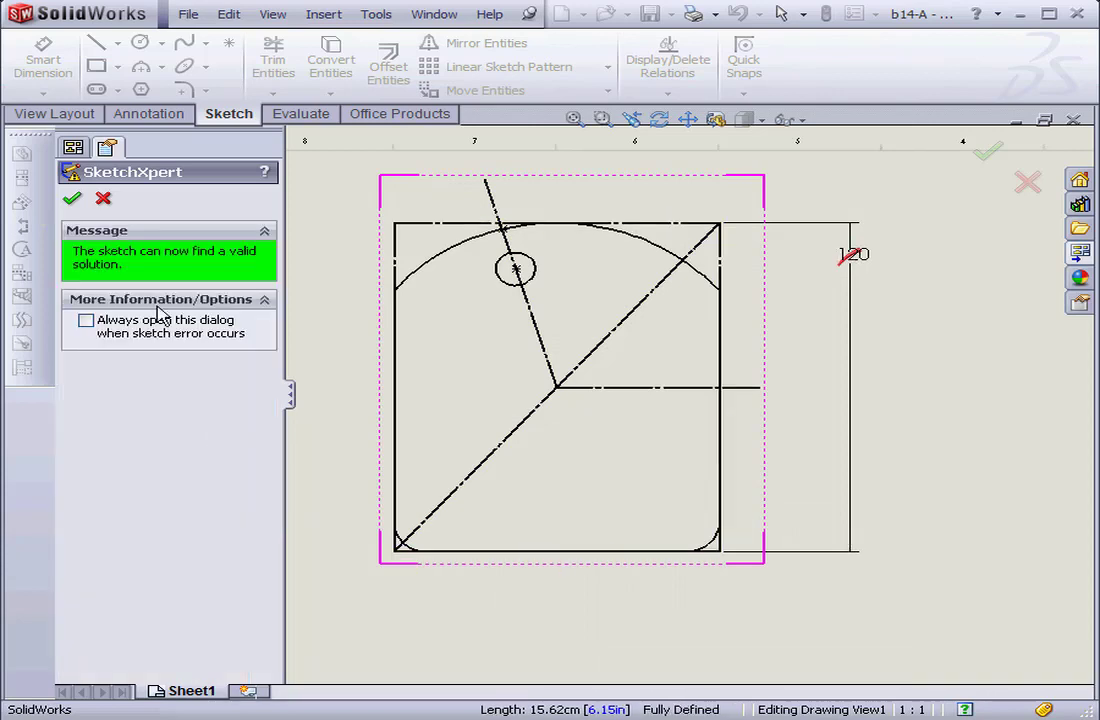
click(74, 195)
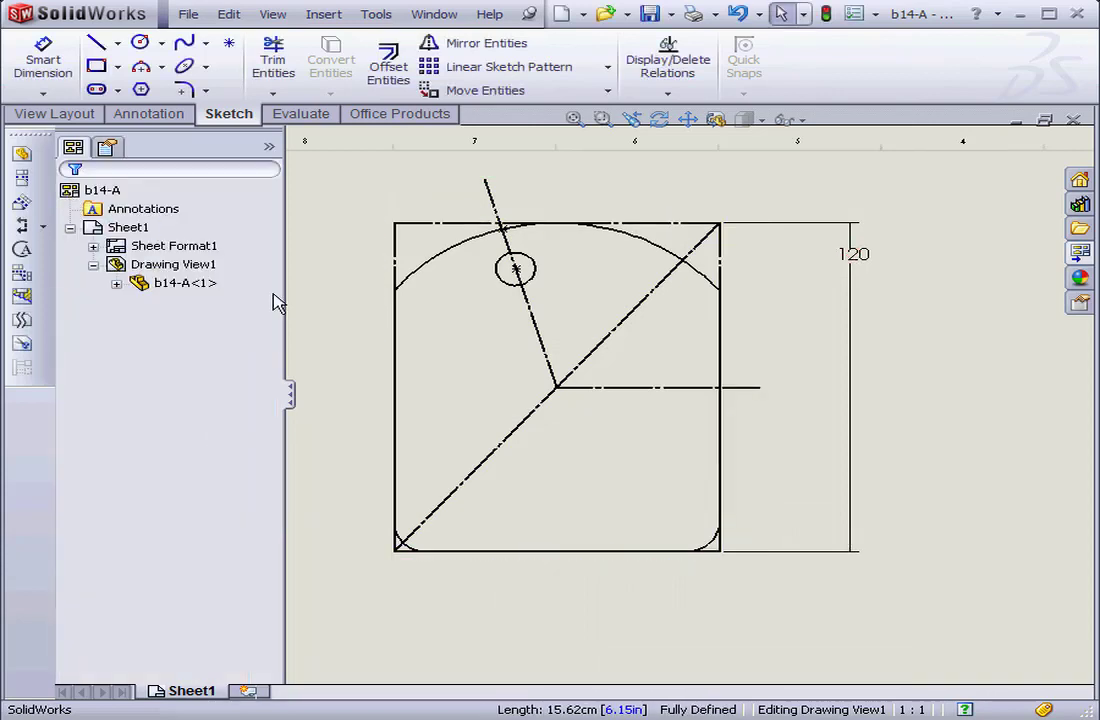
Add a driven angle dimension between the angled centerline through the hole and the horizontal centerline.
click(601, 334)
click(160, 114)
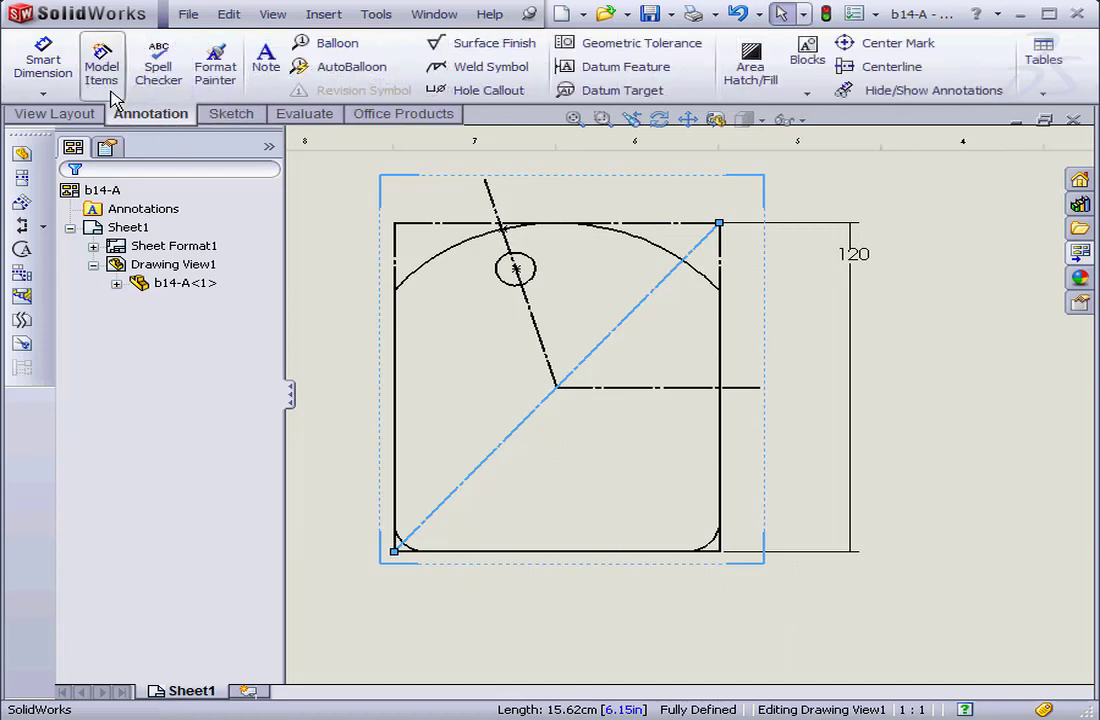
click(548, 362)
click(598, 388)
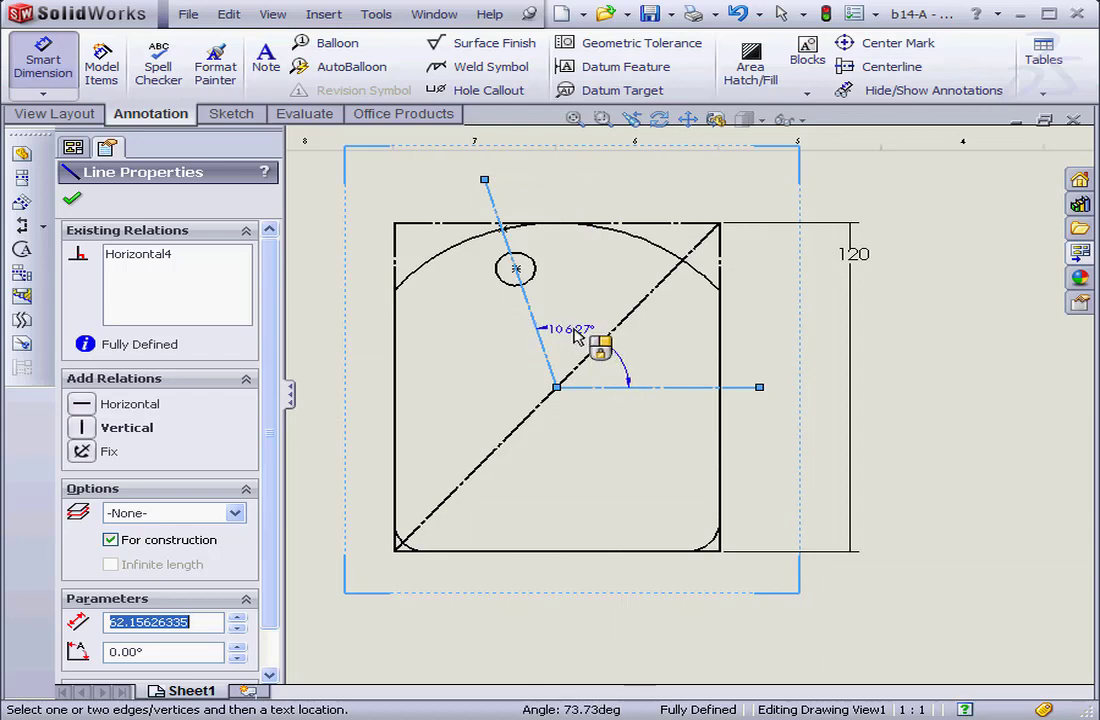
click(582, 339)
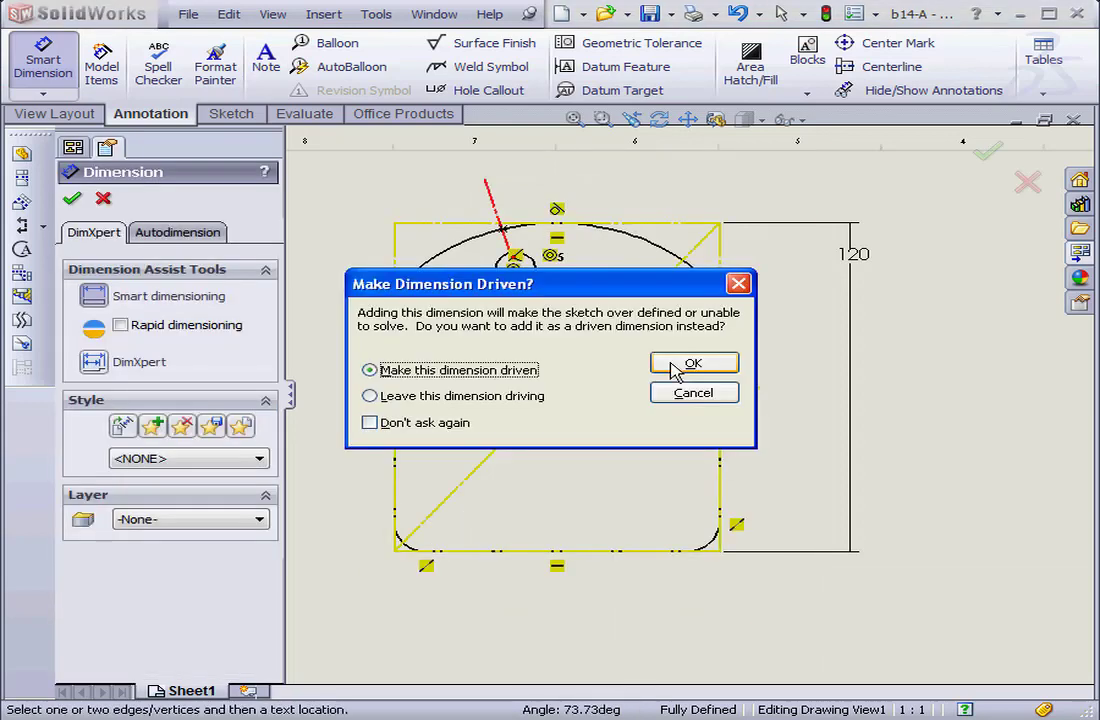
click(694, 366)
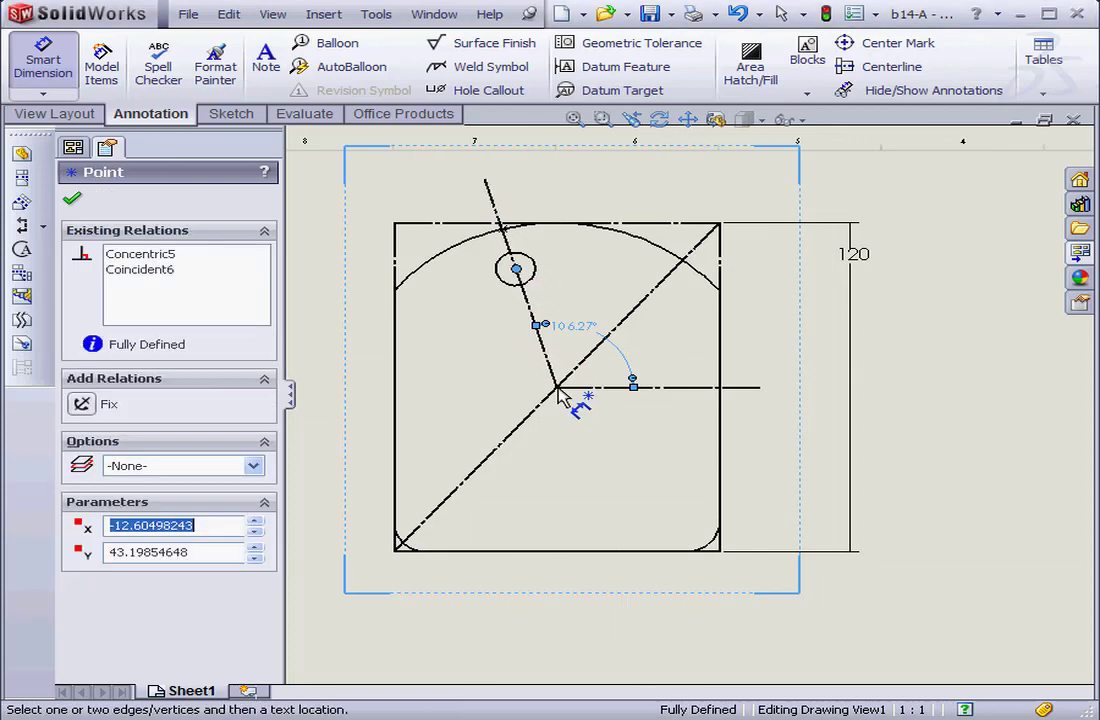
Add a driven aligned dimension between the hole's center and the diagonal's midpoint, placed beside the angled centerline.
click(556, 386)
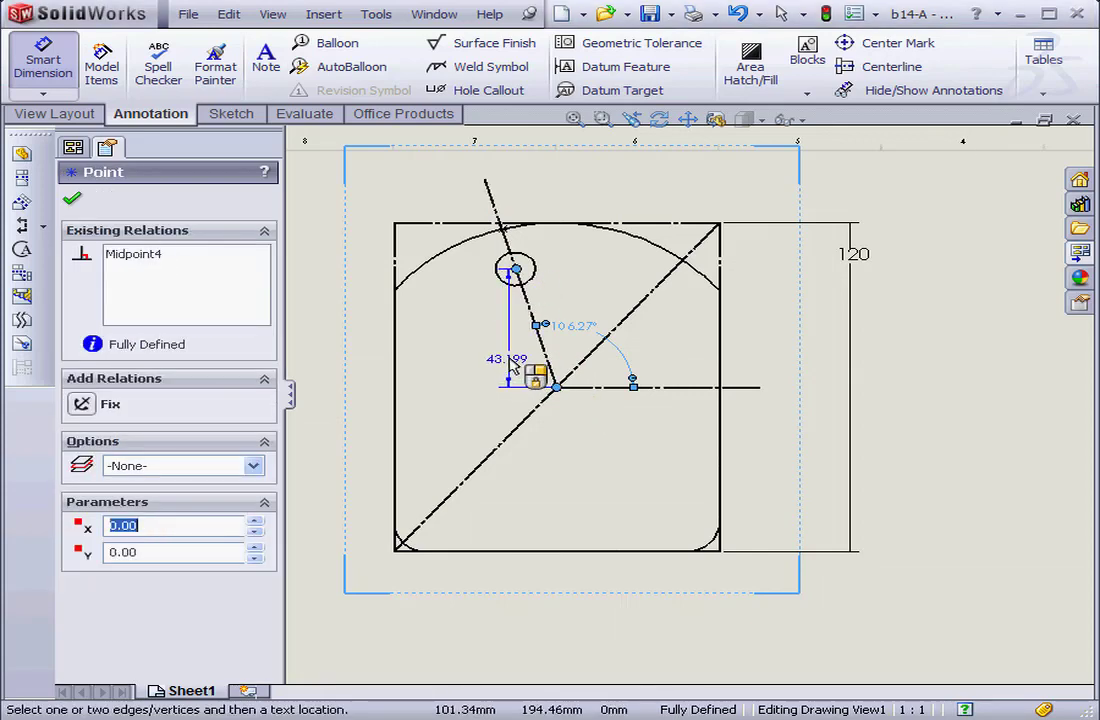
click(526, 356)
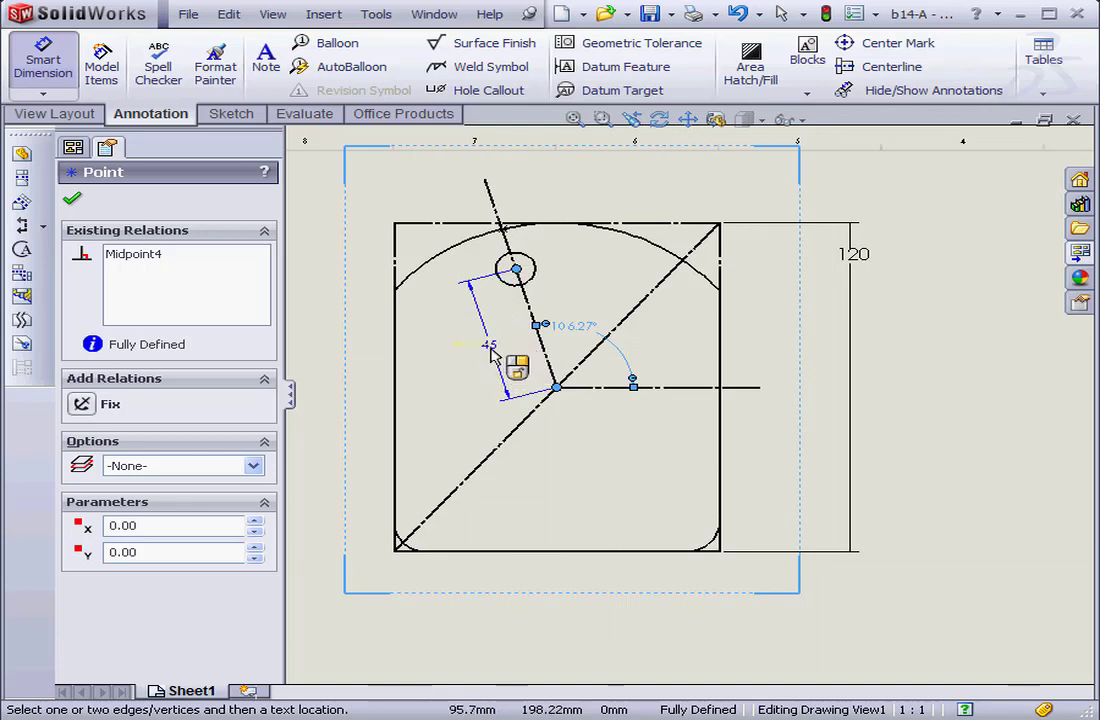
click(491, 351)
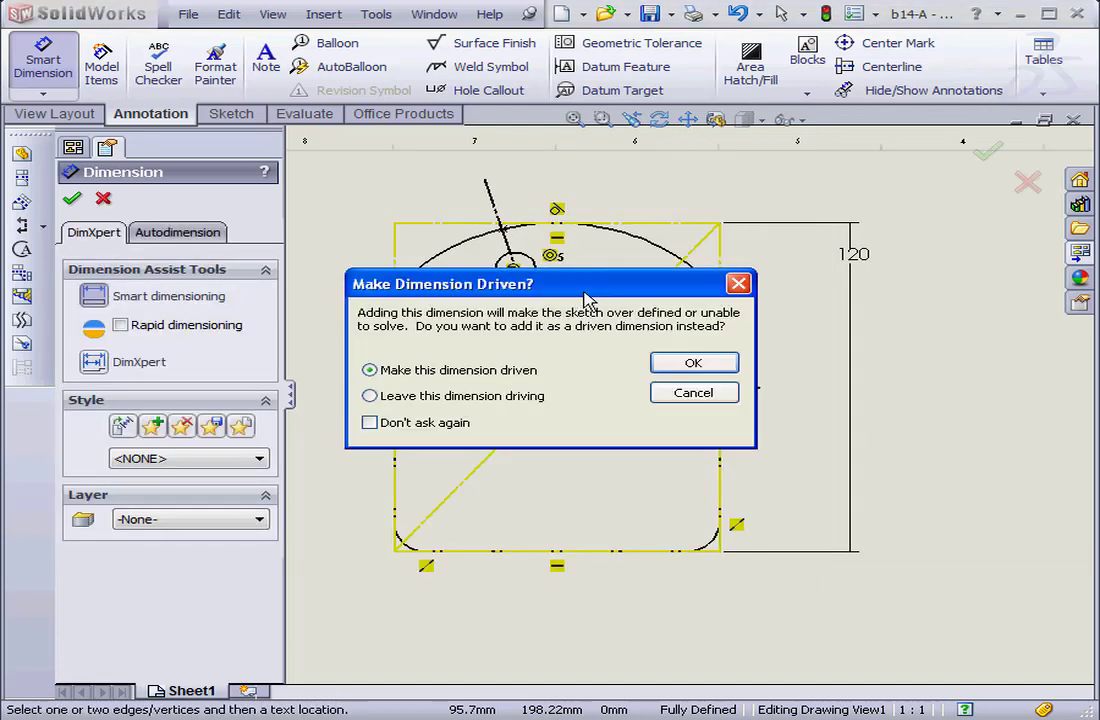
click(718, 362)
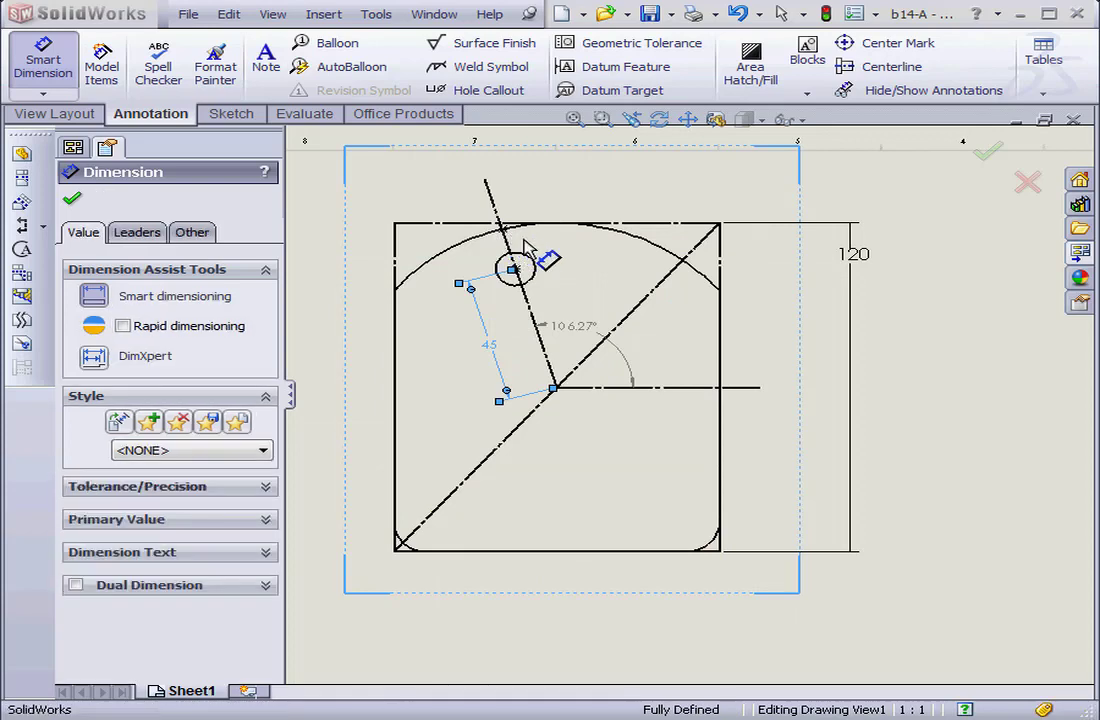
Dimension the arc length along the plate's top arc from the intersection point to the arc's right end, placed above the plate.
click(502, 230)
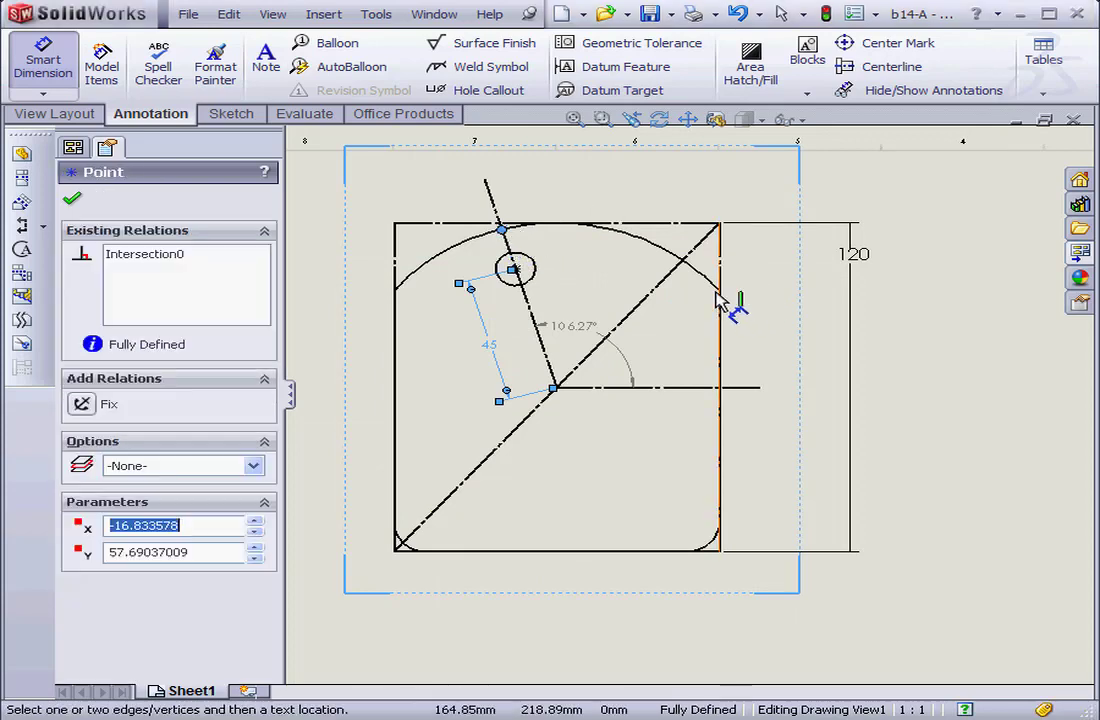
click(720, 291)
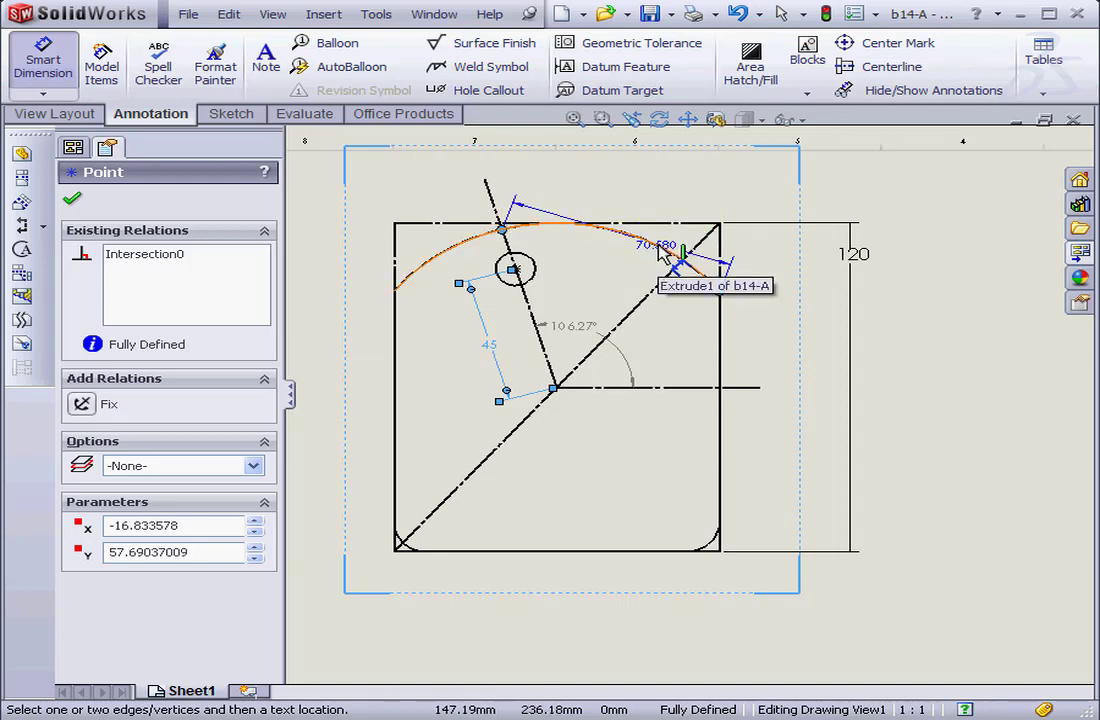
click(661, 254)
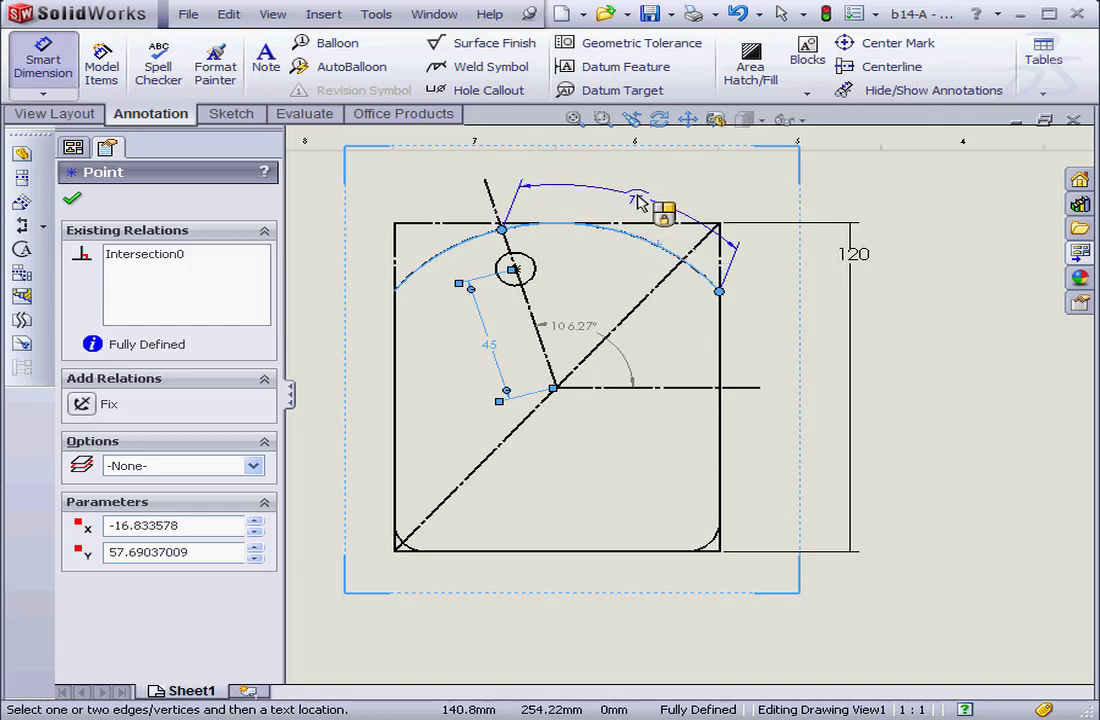
click(637, 196)
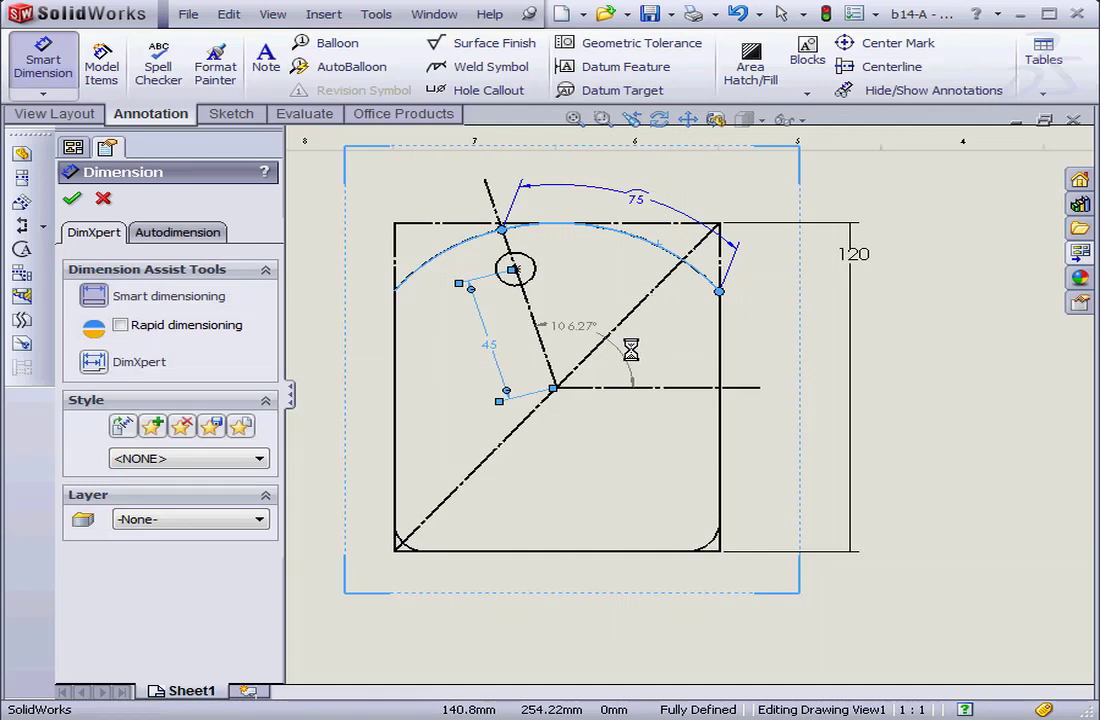
click(546, 238)
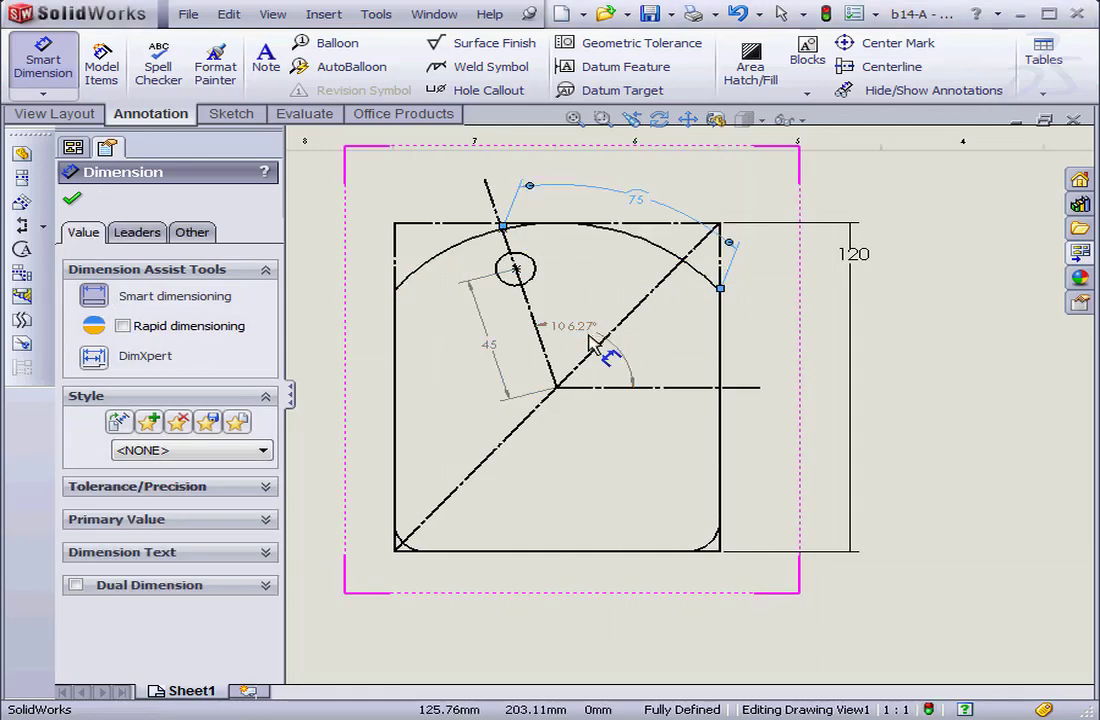
Dimension the radius of the plate's lower-right corner and add a driven width dimension across the lower plate.
click(713, 547)
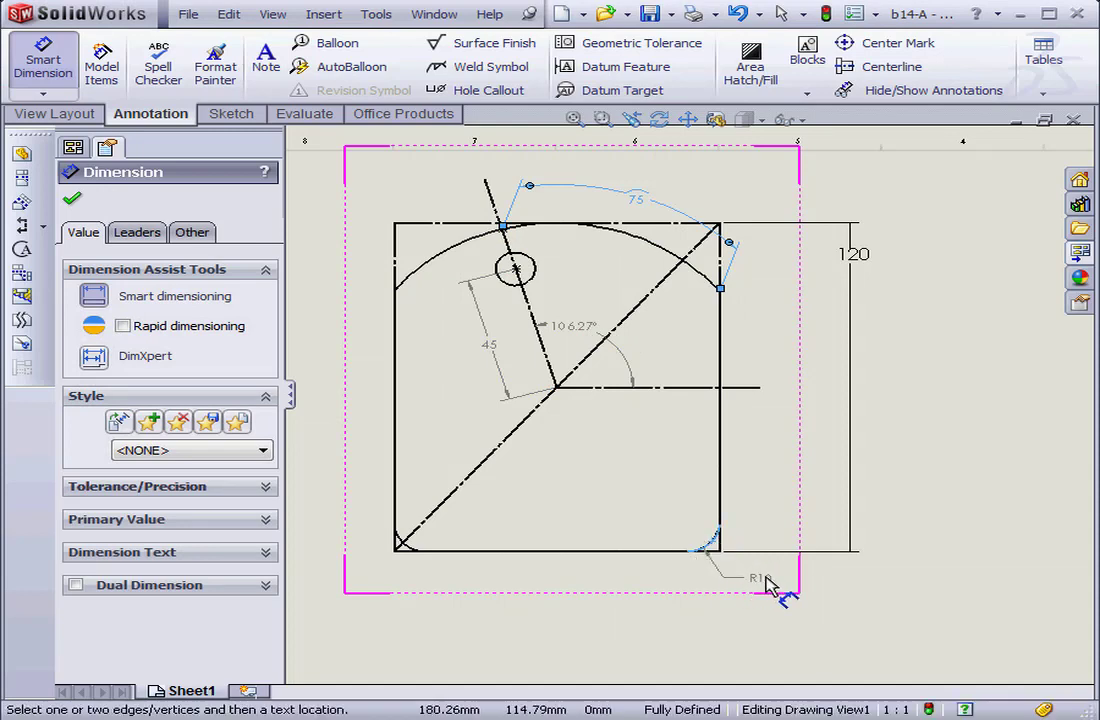
click(766, 583)
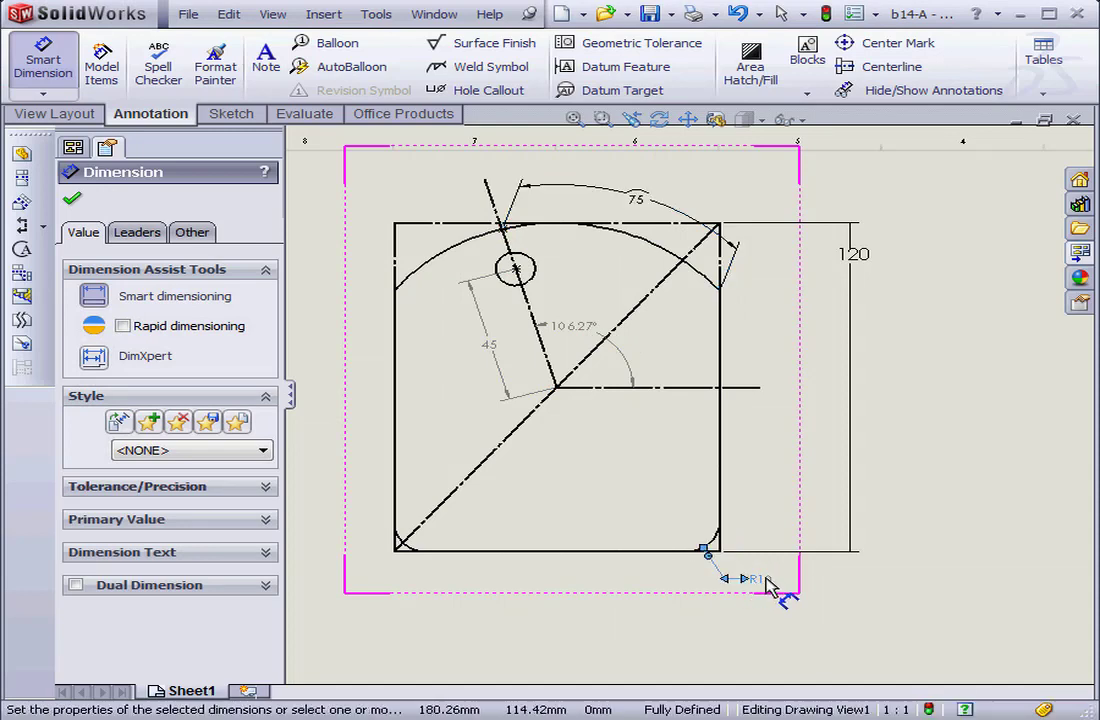
click(651, 550)
click(622, 476)
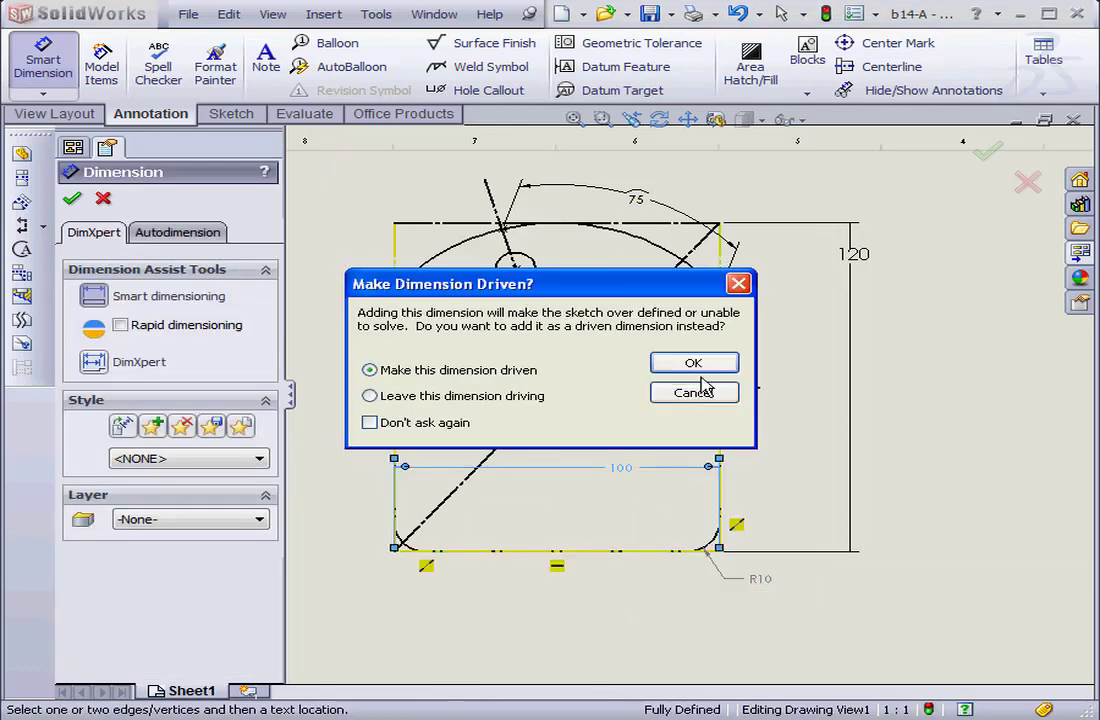
click(690, 394)
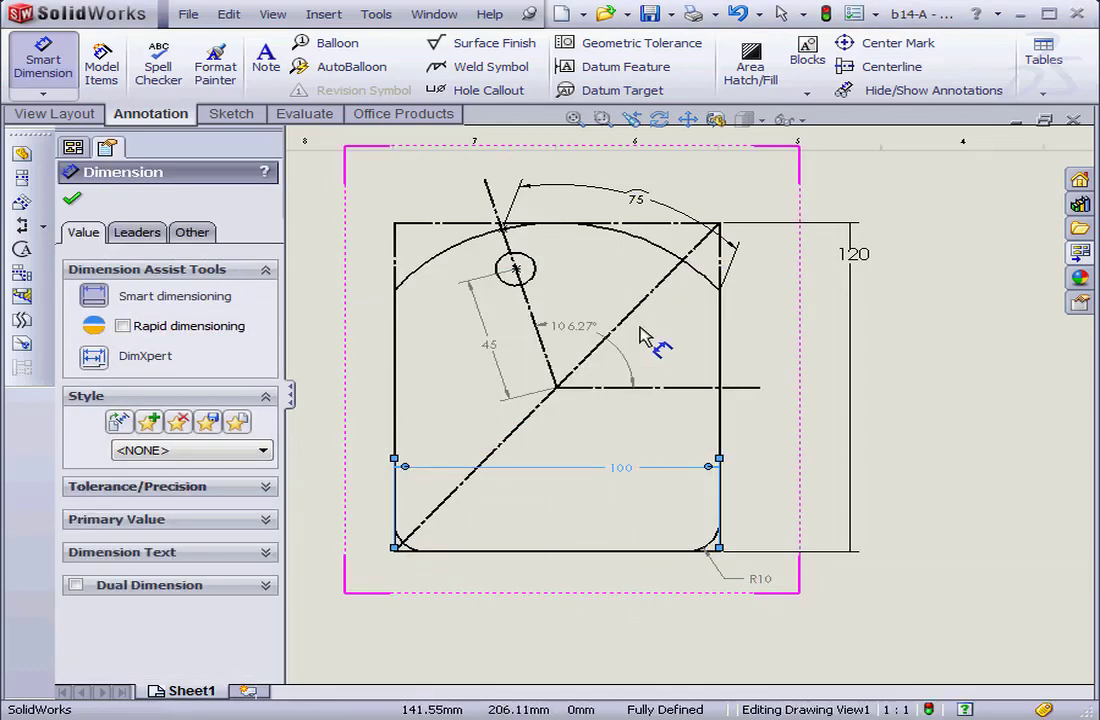
Dimension the radius of the plate's top arc, placing the text inside the plate, and finish dimensioning.
click(620, 236)
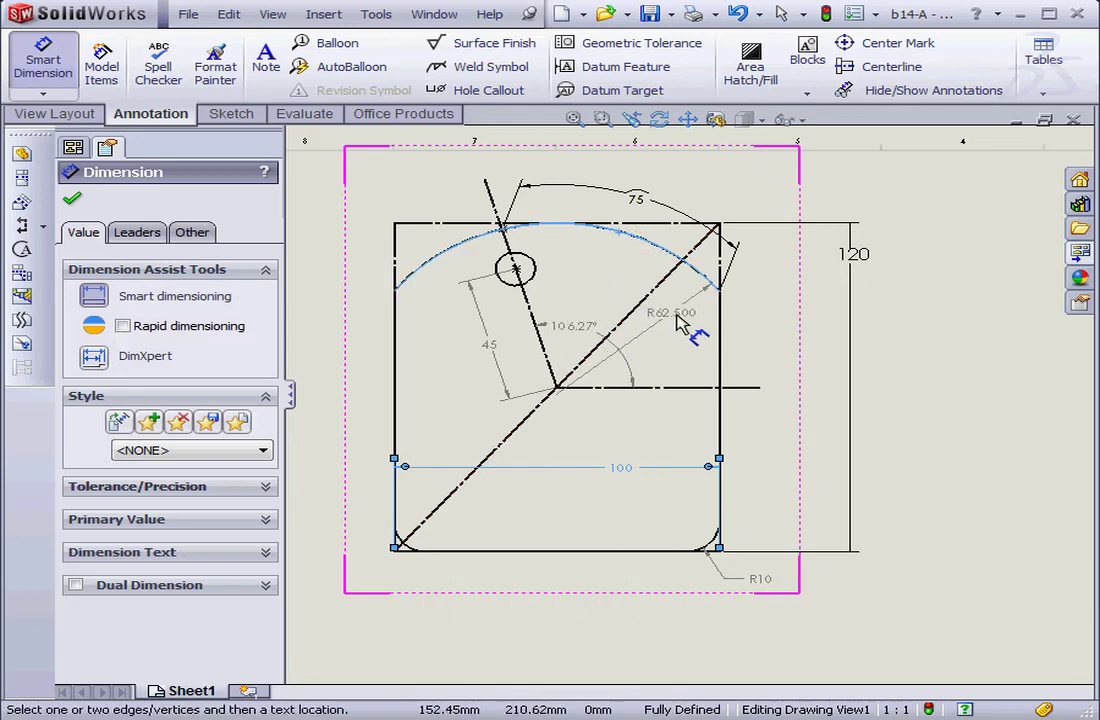
click(670, 316)
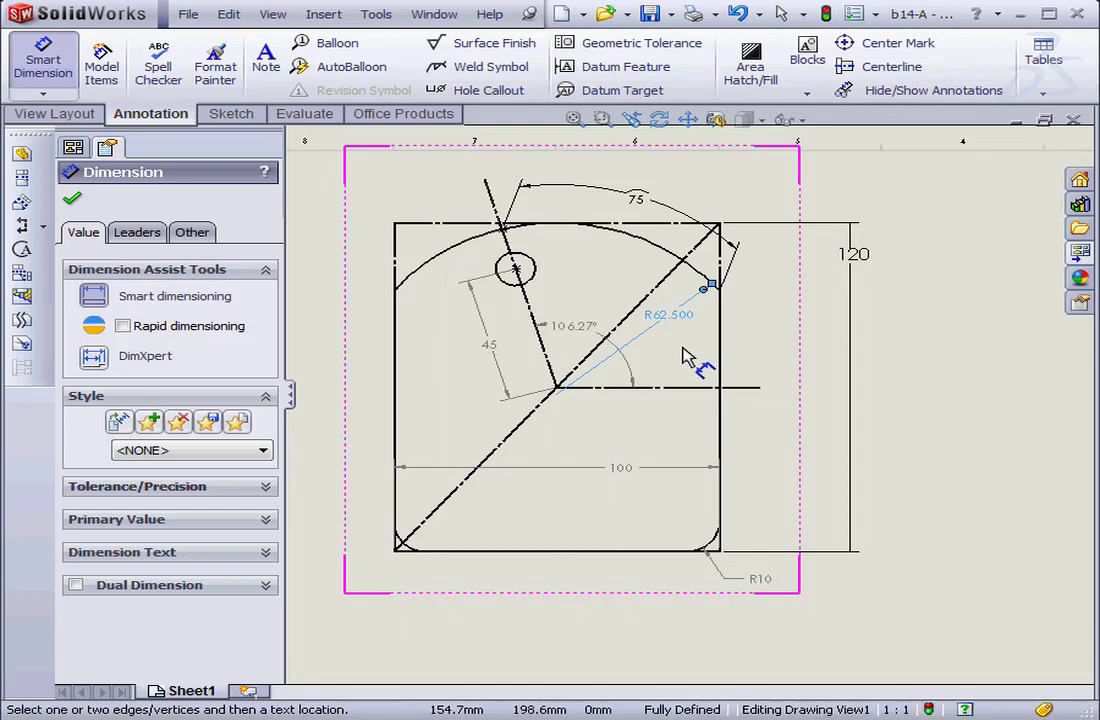
key(Escape)
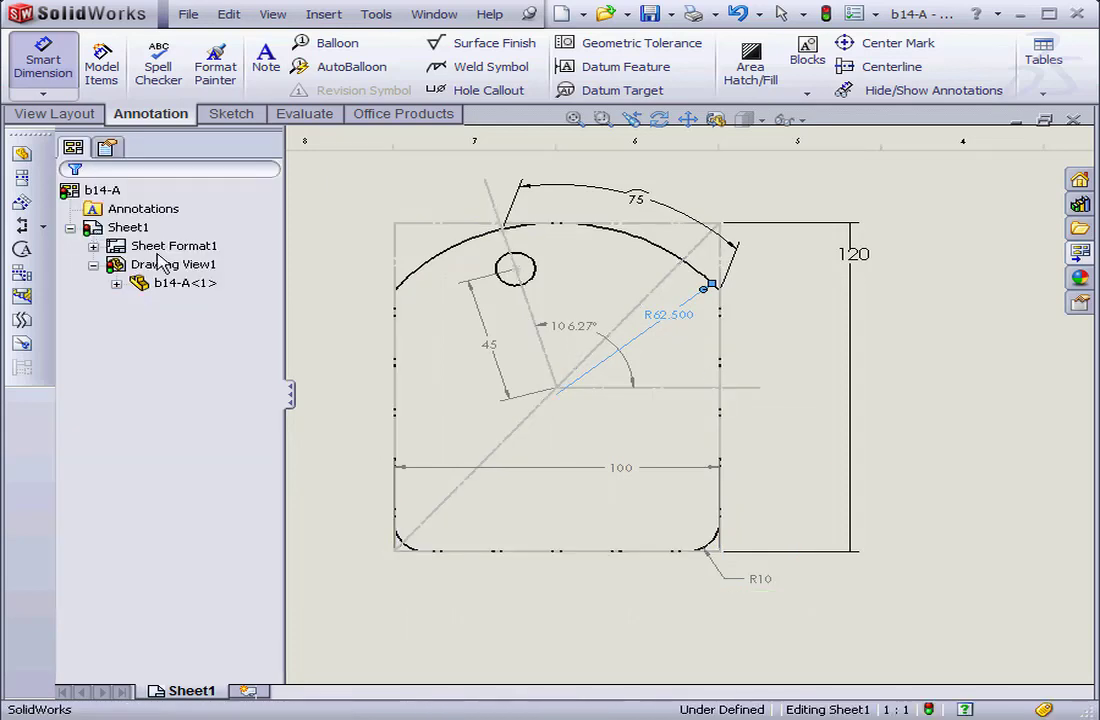